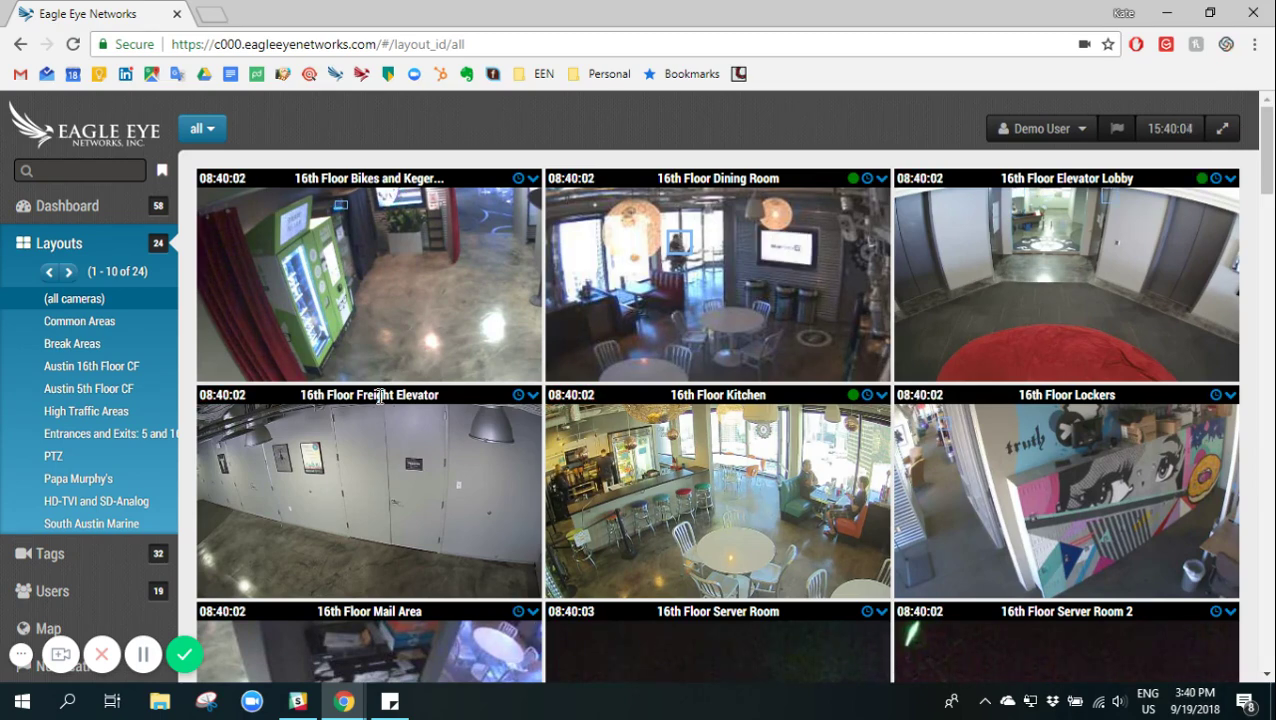
Step: Browse the camera grid, watch the 16th Floor Kitchen feed live, then close it
{"action": "scroll", "coordinate": [380, 396], "scroll_direction": "down", "scroll_amount": 2}
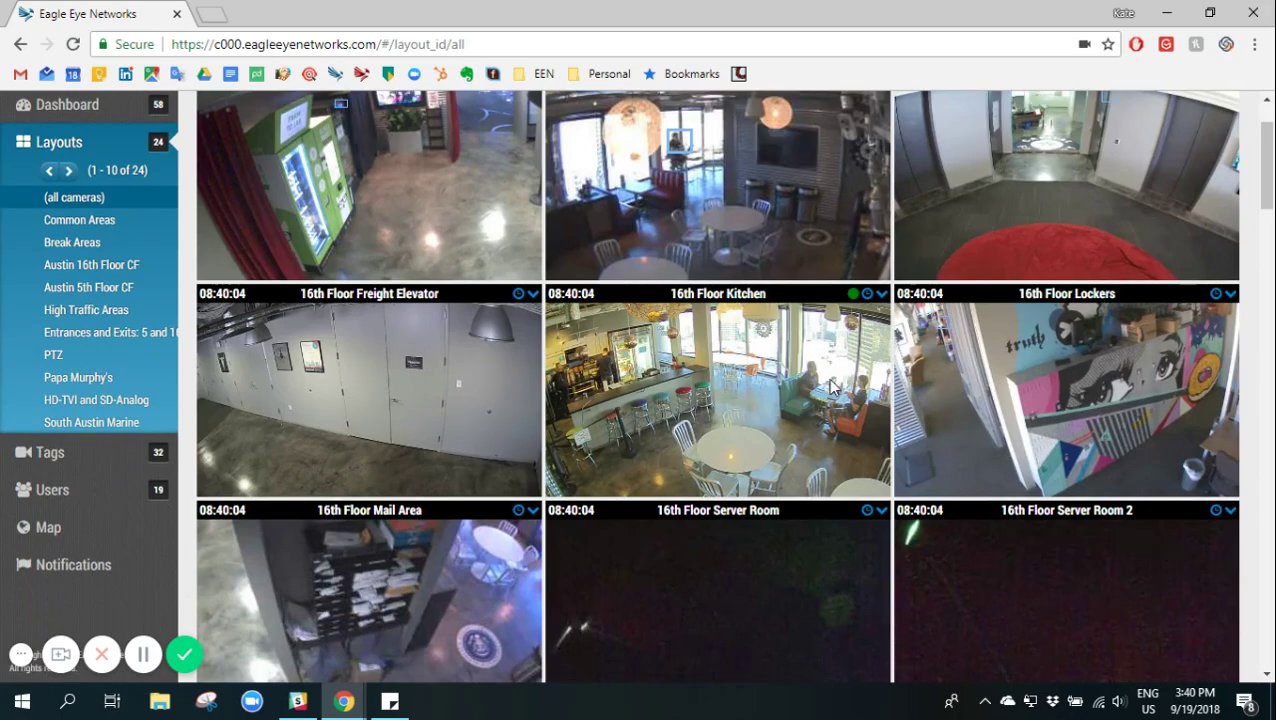
{"action": "scroll", "coordinate": [832, 386], "scroll_direction": "down", "scroll_amount": 4}
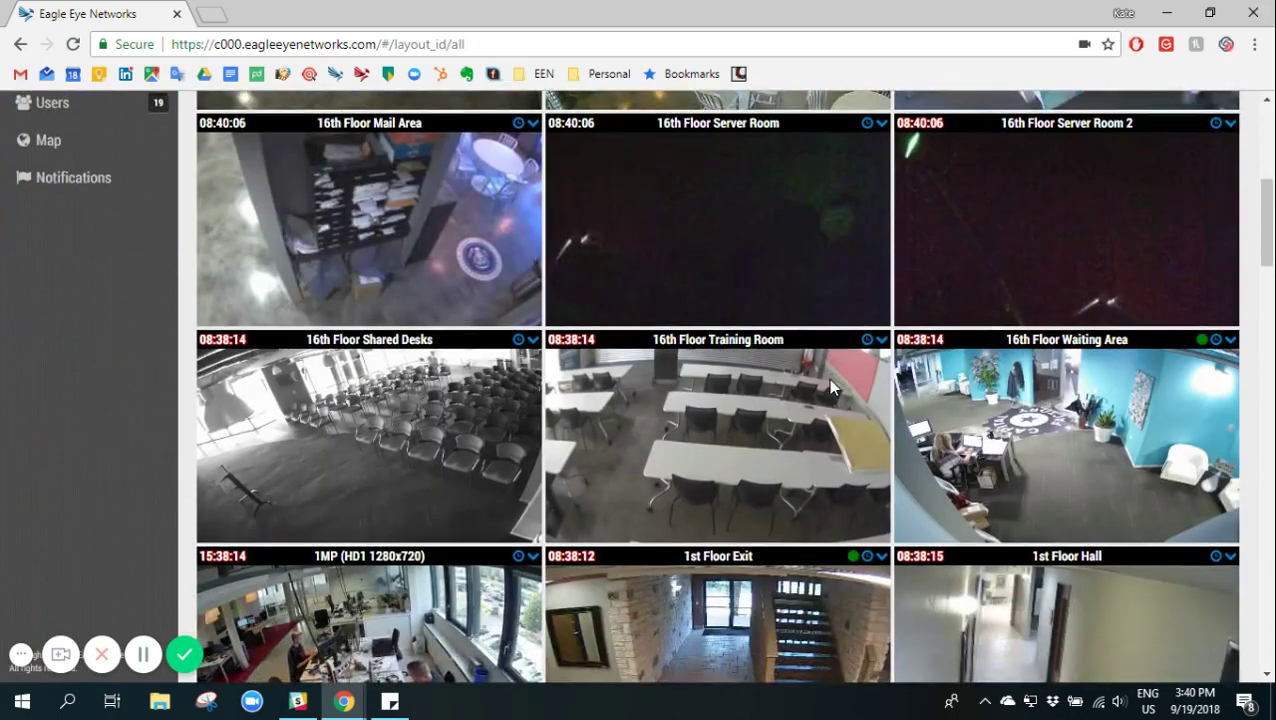
{"action": "scroll", "coordinate": [830, 388], "scroll_direction": "down", "scroll_amount": 4}
{"action": "scroll", "coordinate": [830, 388], "scroll_direction": "down", "scroll_amount": 17}
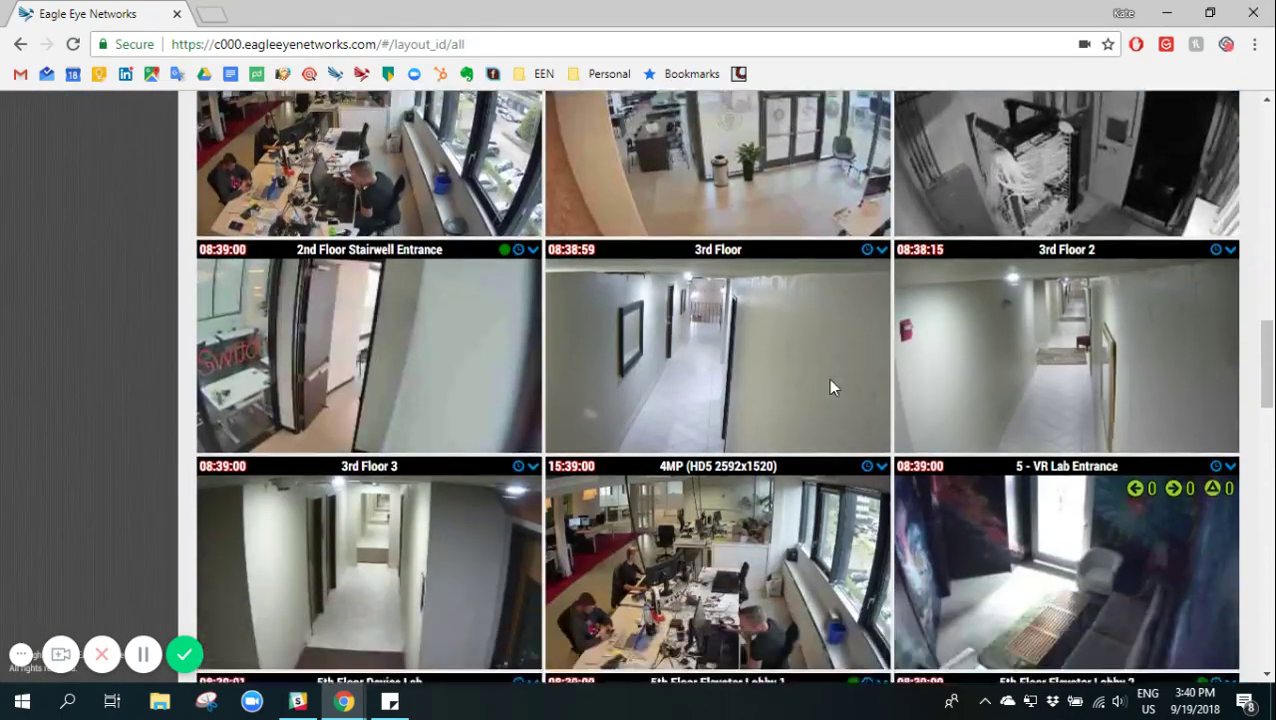
{"action": "scroll", "coordinate": [830, 388], "scroll_direction": "down", "scroll_amount": 6}
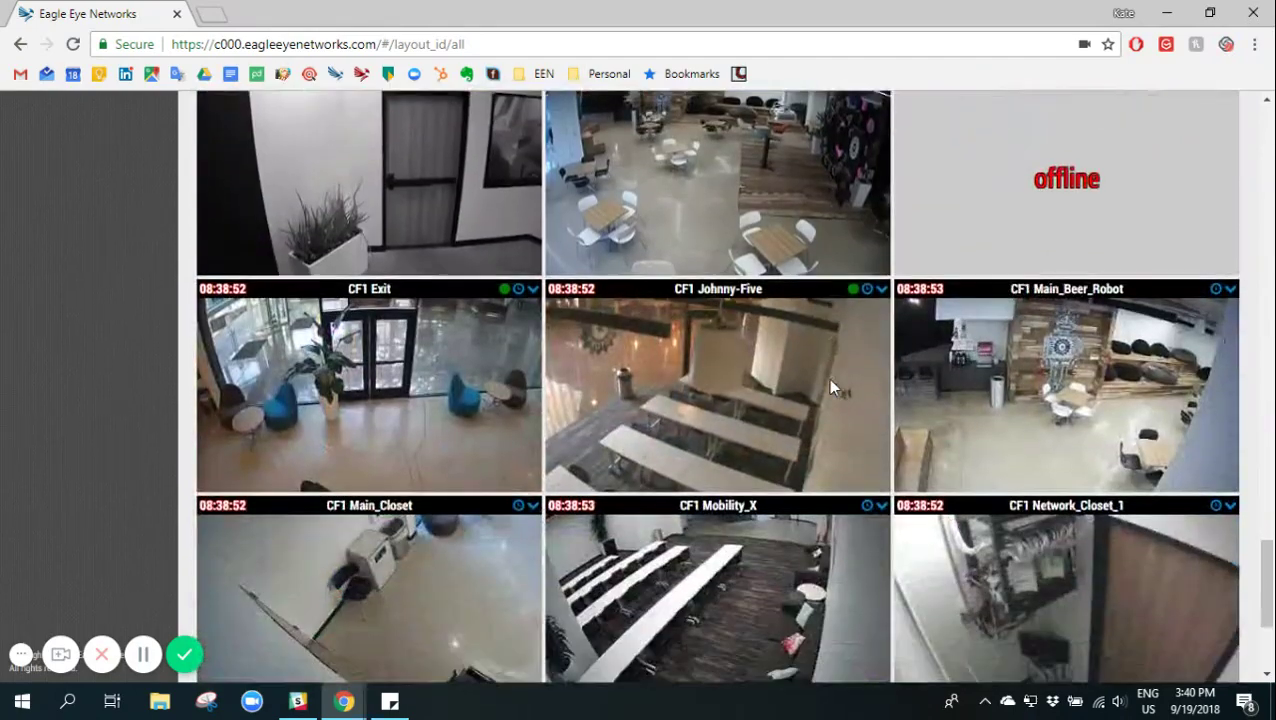
{"action": "scroll", "coordinate": [830, 388], "scroll_direction": "down", "scroll_amount": 2}
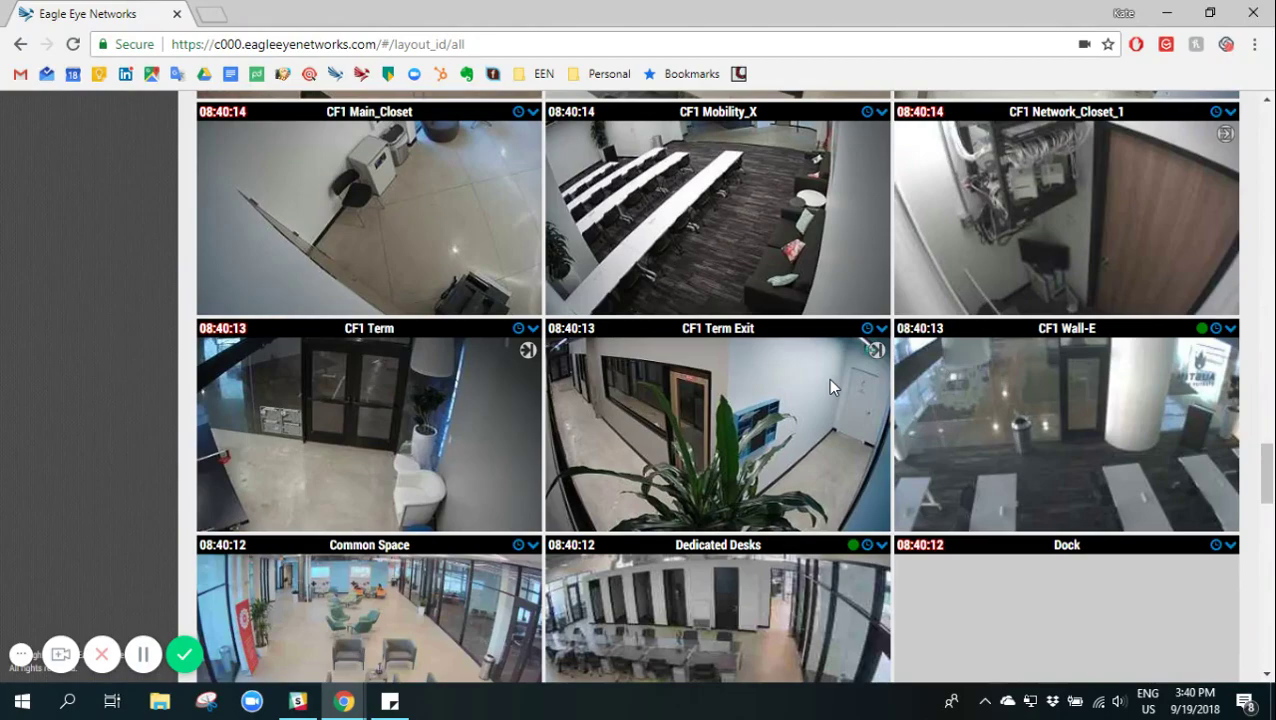
{"action": "scroll", "coordinate": [829, 381], "scroll_direction": "down", "scroll_amount": 2}
{"action": "scroll", "coordinate": [830, 388], "scroll_direction": "down", "scroll_amount": 11}
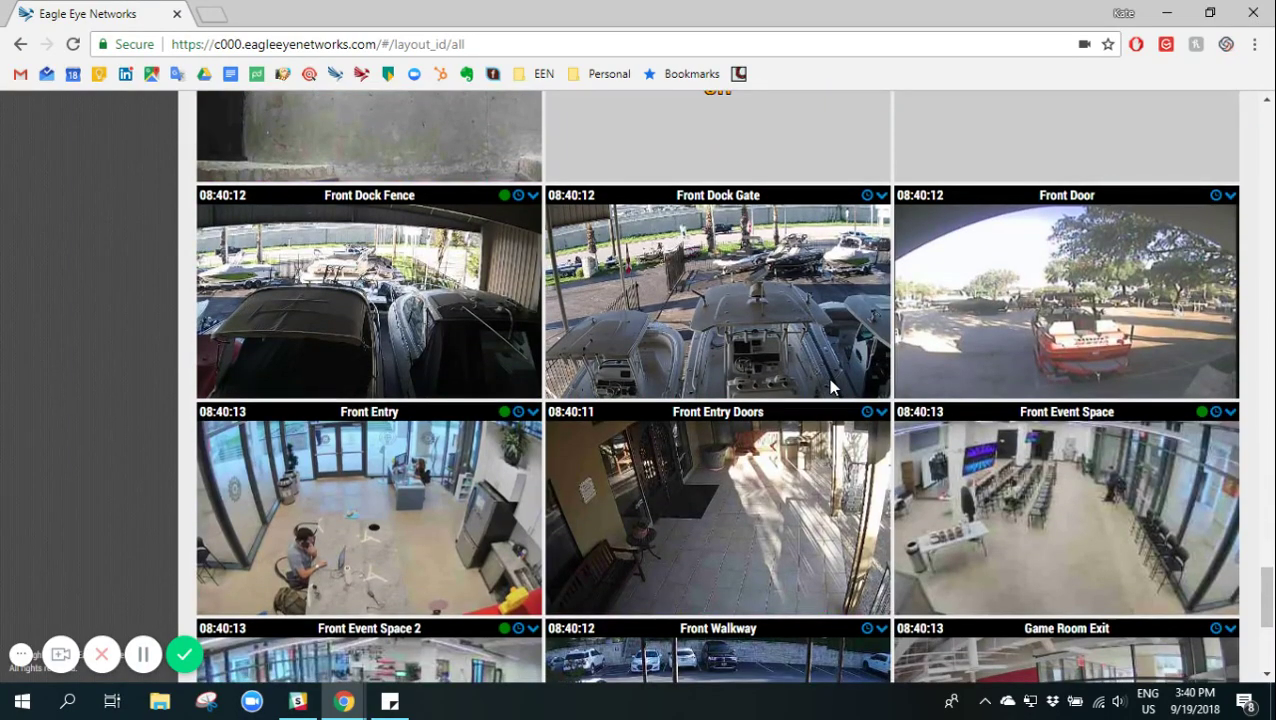
{"action": "scroll", "coordinate": [830, 388], "scroll_direction": "down", "scroll_amount": 4}
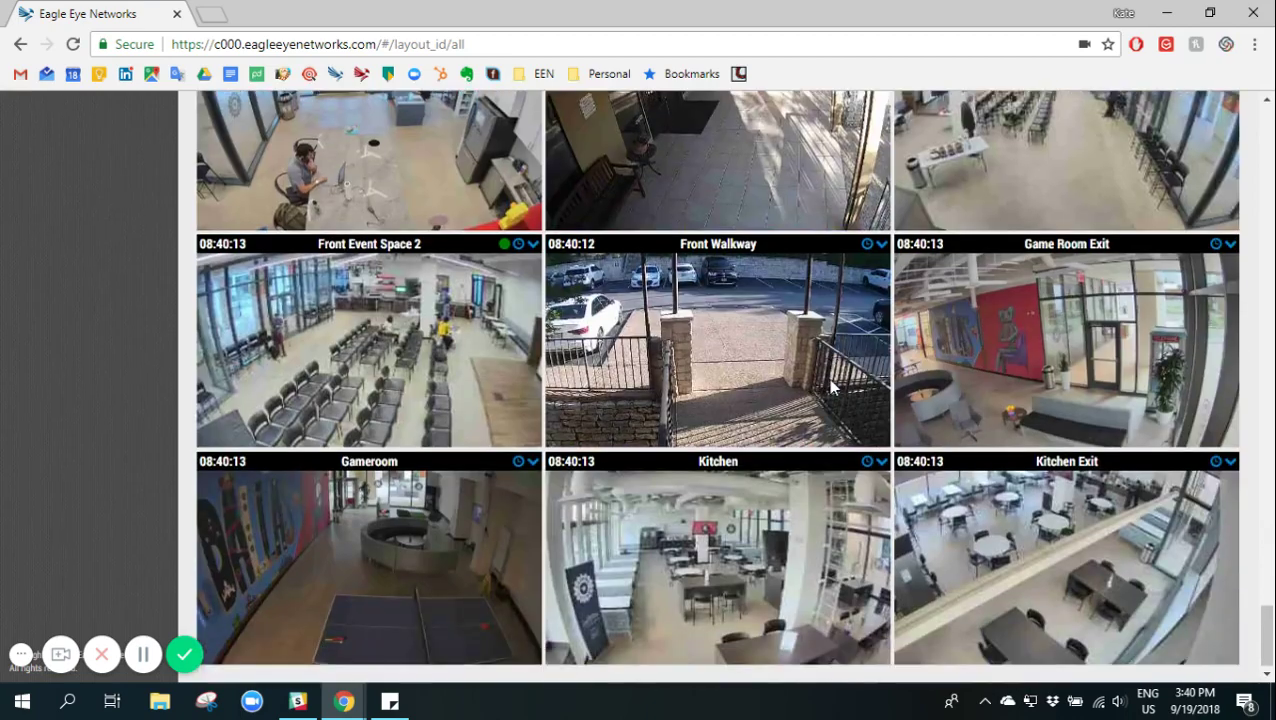
{"action": "scroll", "coordinate": [830, 388], "scroll_direction": "down", "scroll_amount": 4}
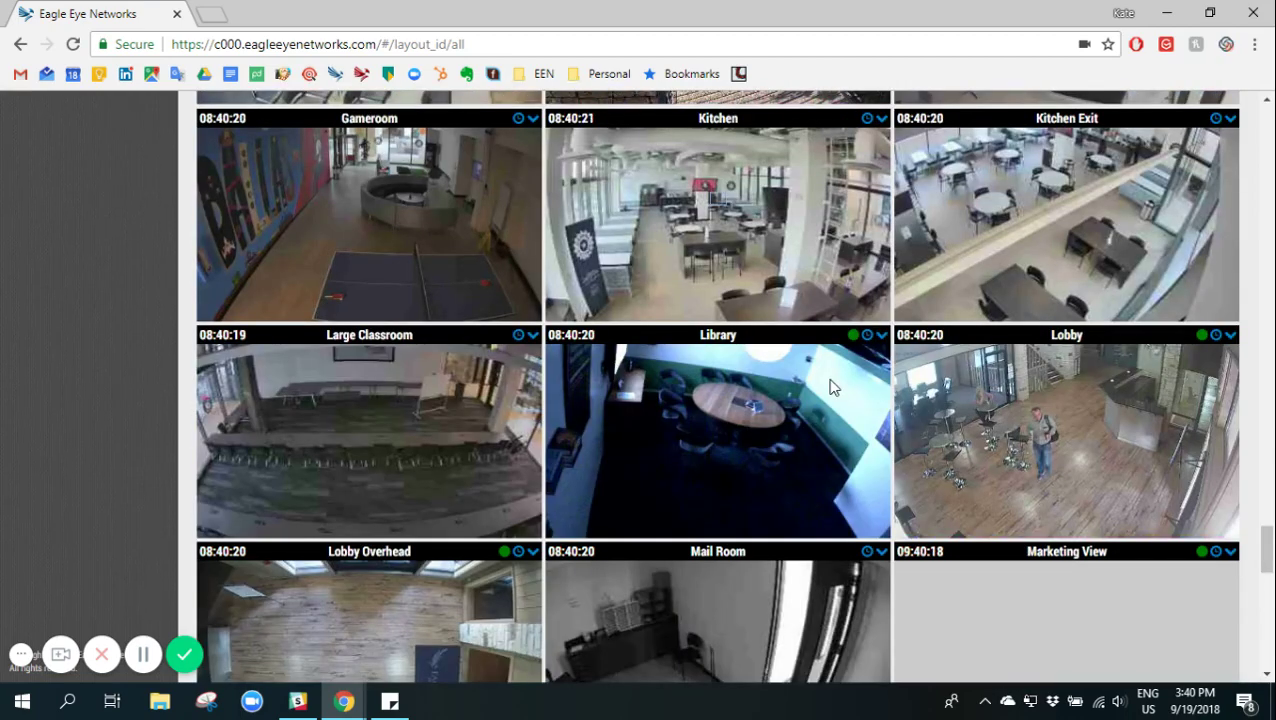
{"action": "scroll", "coordinate": [830, 388], "scroll_direction": "up", "scroll_amount": 20}
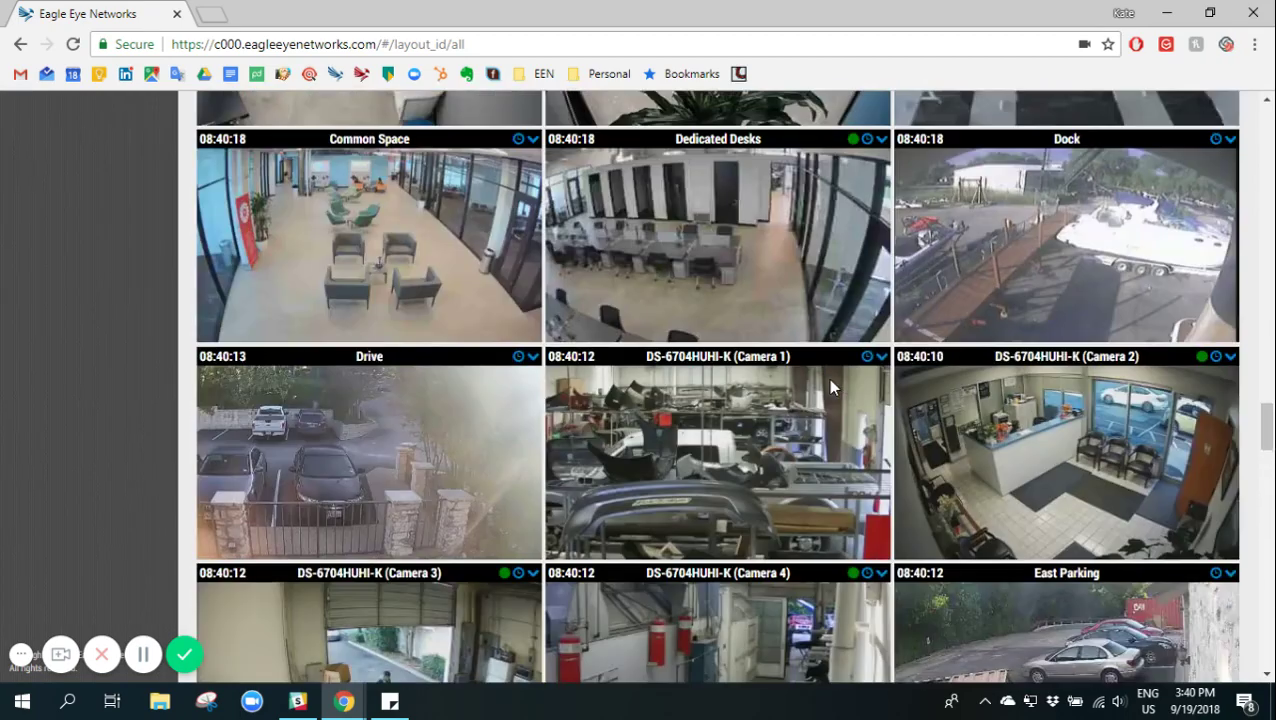
{"action": "scroll", "coordinate": [830, 388], "scroll_direction": "up", "scroll_amount": 15}
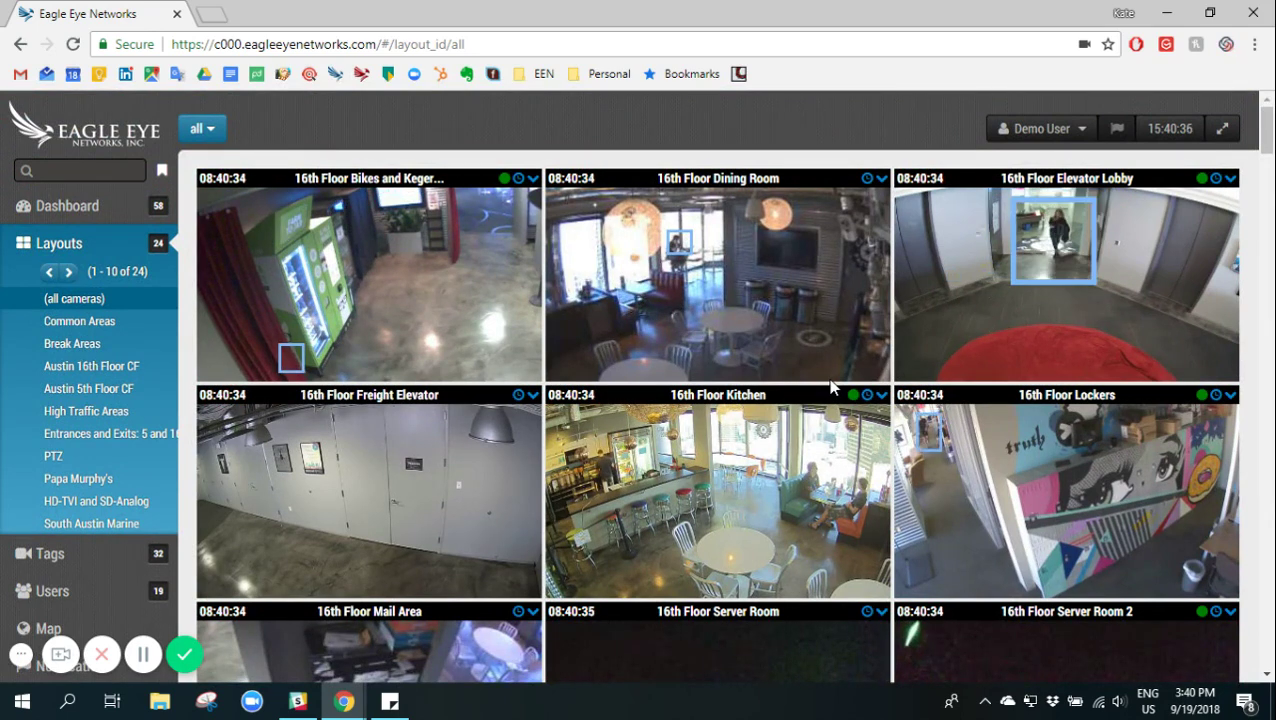
{"action": "left_click", "coordinate": [728, 490]}
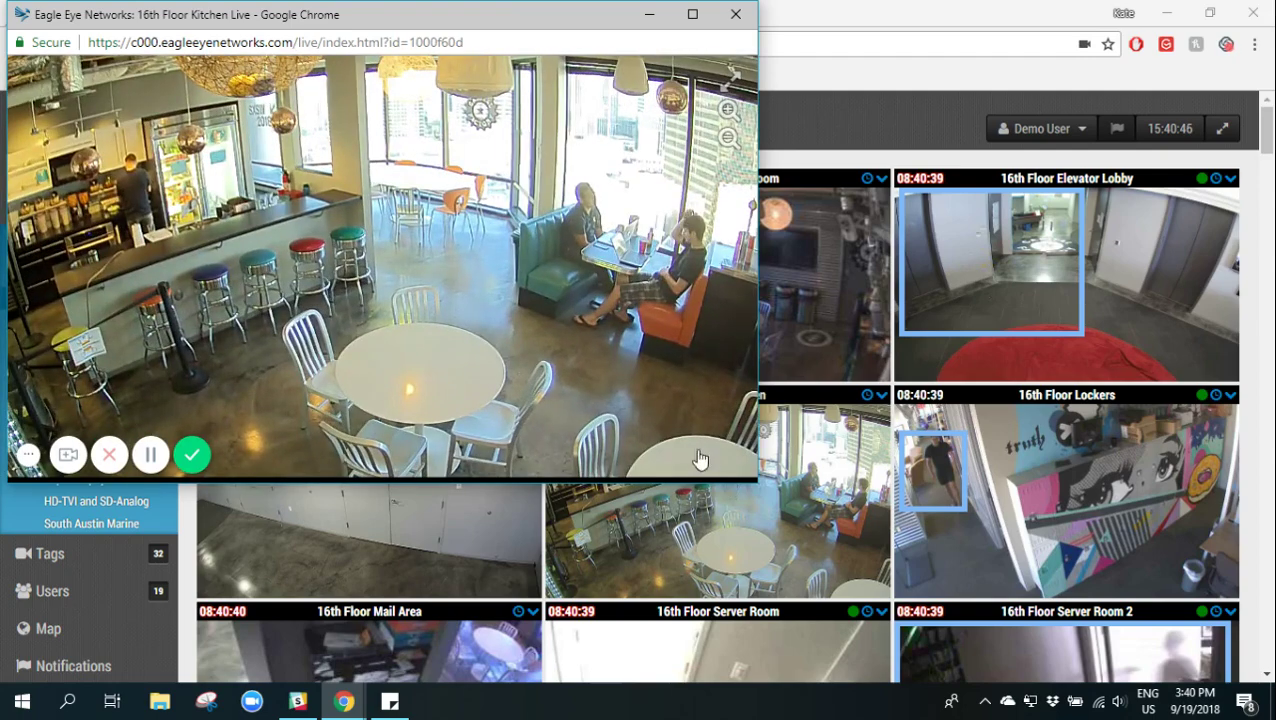
{"action": "left_click", "coordinate": [733, 17]}
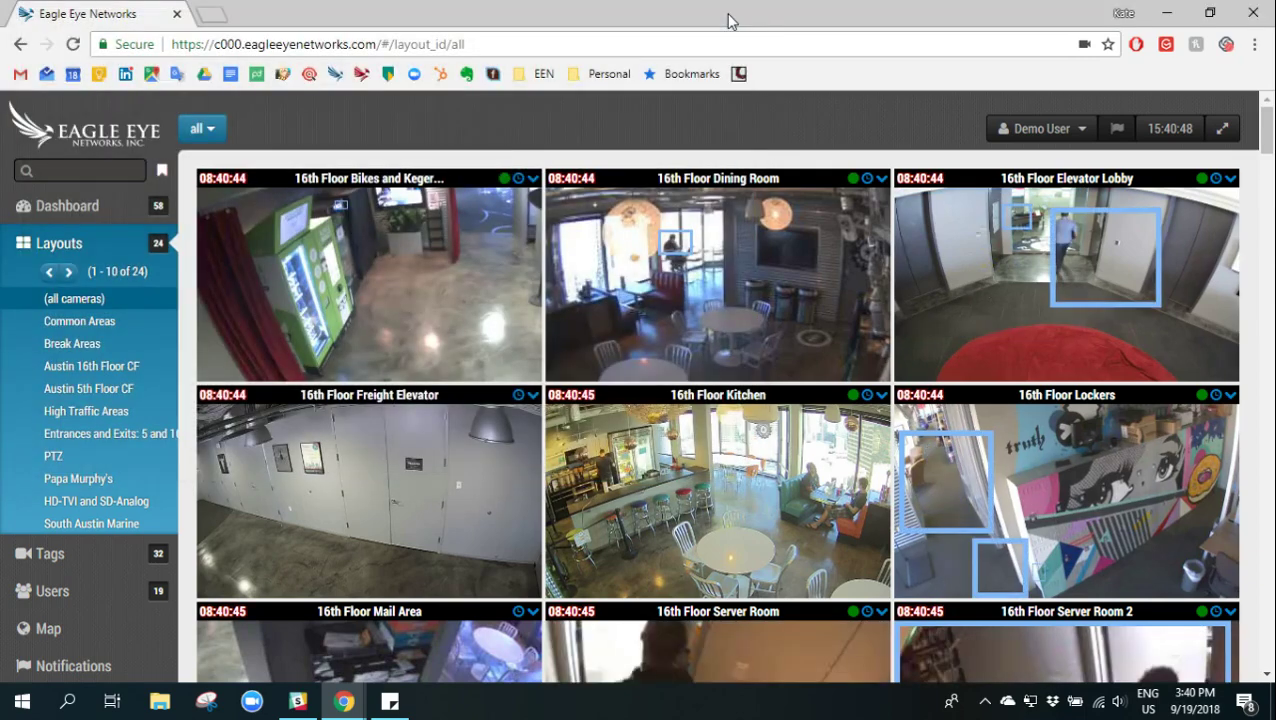
Step: Cycle through the Common Areas, Break Areas, Austin 16th Floor CF and Papa Murphy's layouts
{"action": "left_click", "coordinate": [127, 330]}
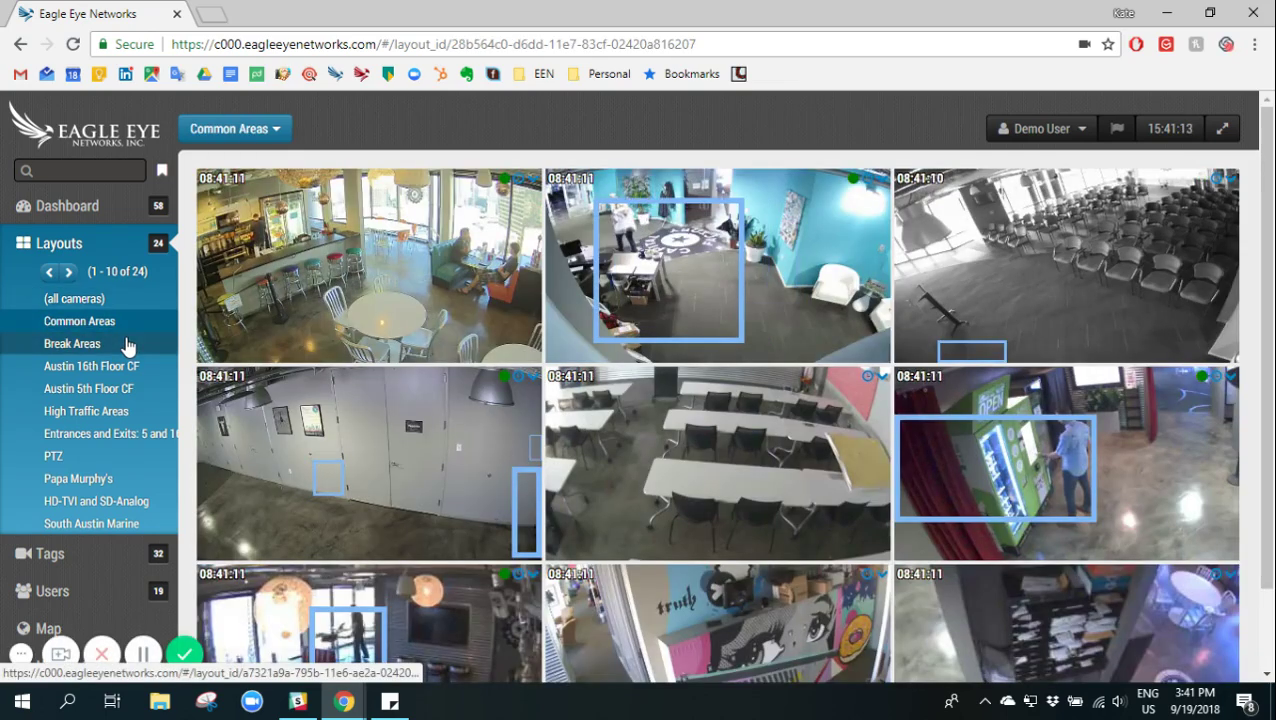
{"action": "left_click", "coordinate": [127, 344]}
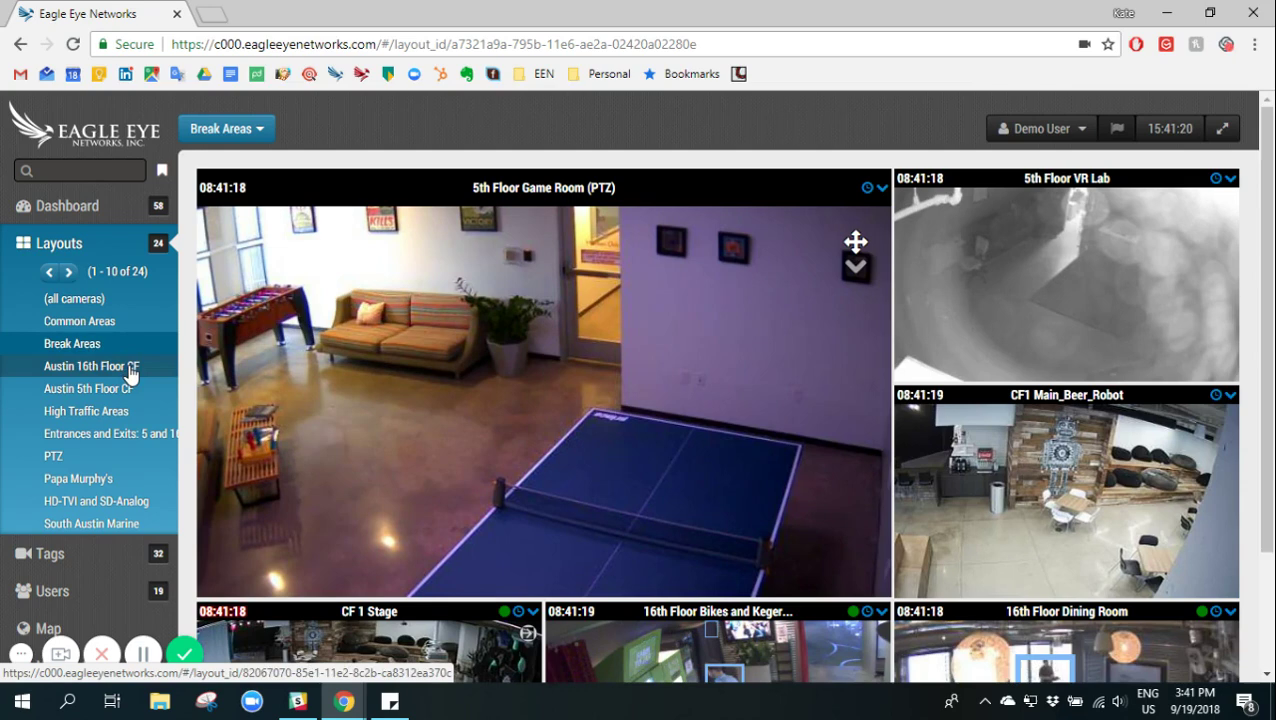
{"action": "left_click", "coordinate": [130, 372]}
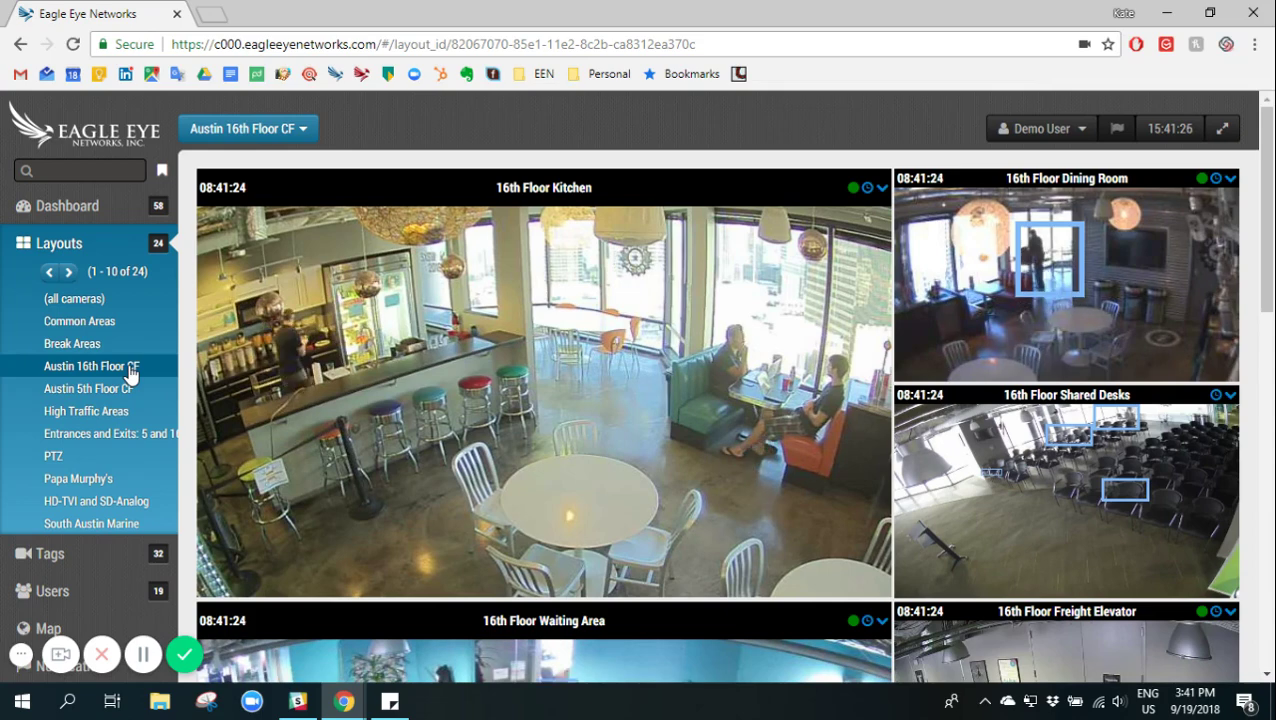
{"action": "left_click", "coordinate": [124, 488]}
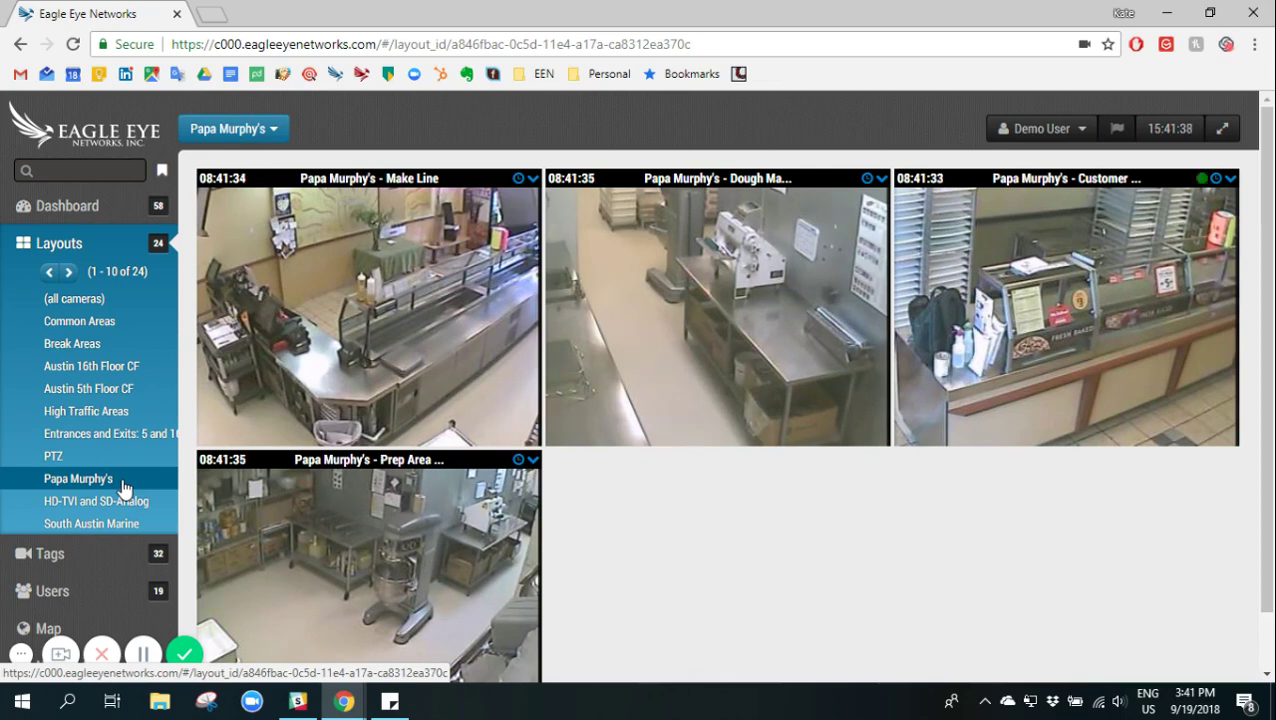
{"action": "left_click", "coordinate": [143, 654]}
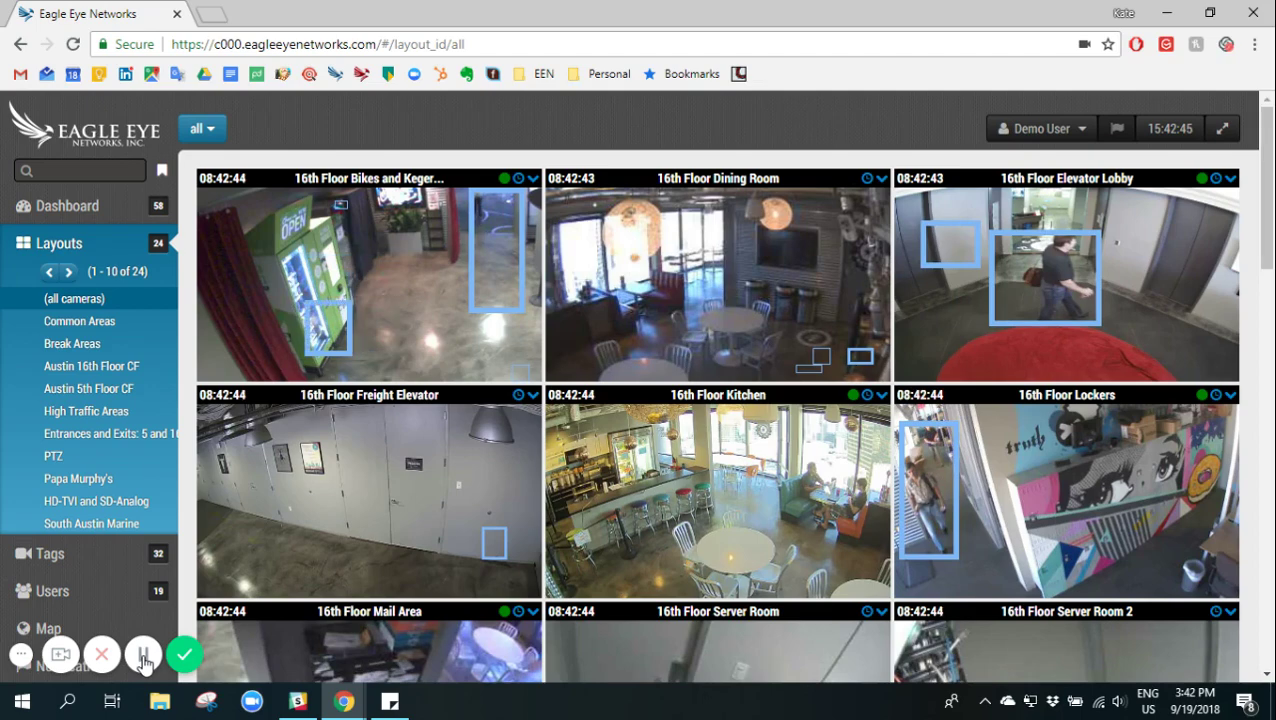
Step: Filter the camera list by the '16th floor' tag to show Kitchen, Lockers and Mail Area
{"action": "left_click", "coordinate": [49, 564]}
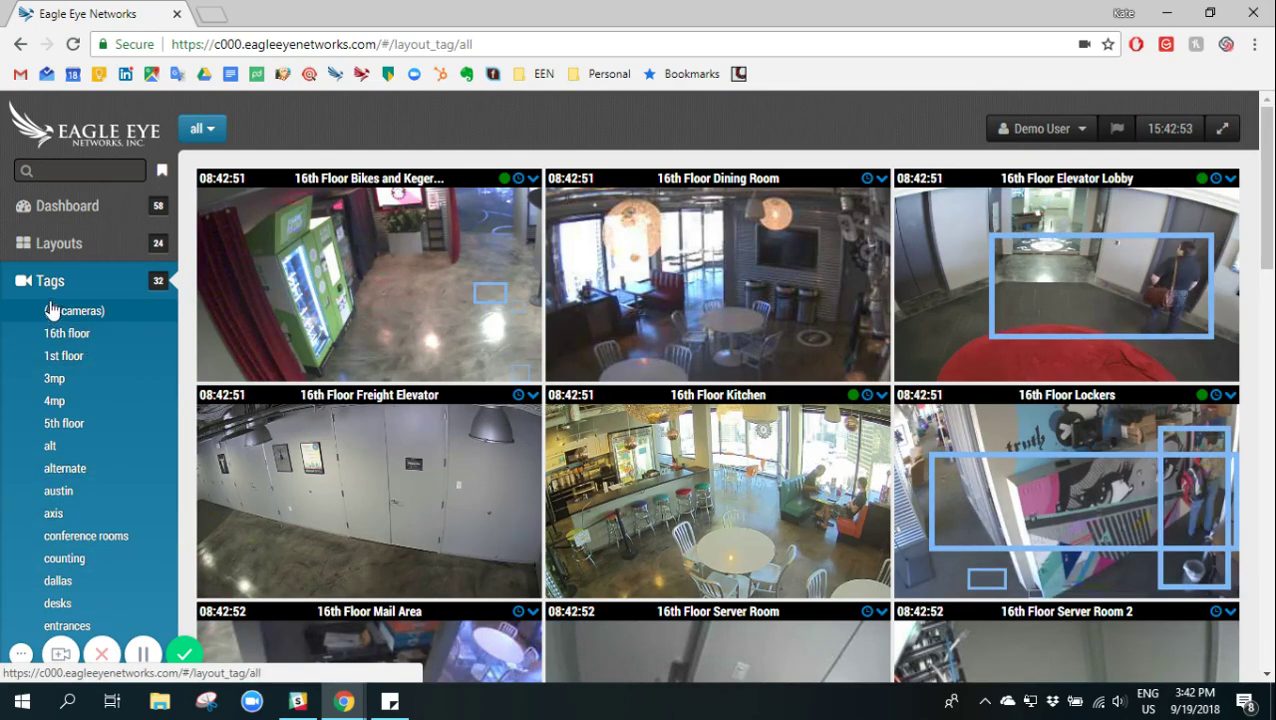
{"action": "left_click", "coordinate": [107, 347]}
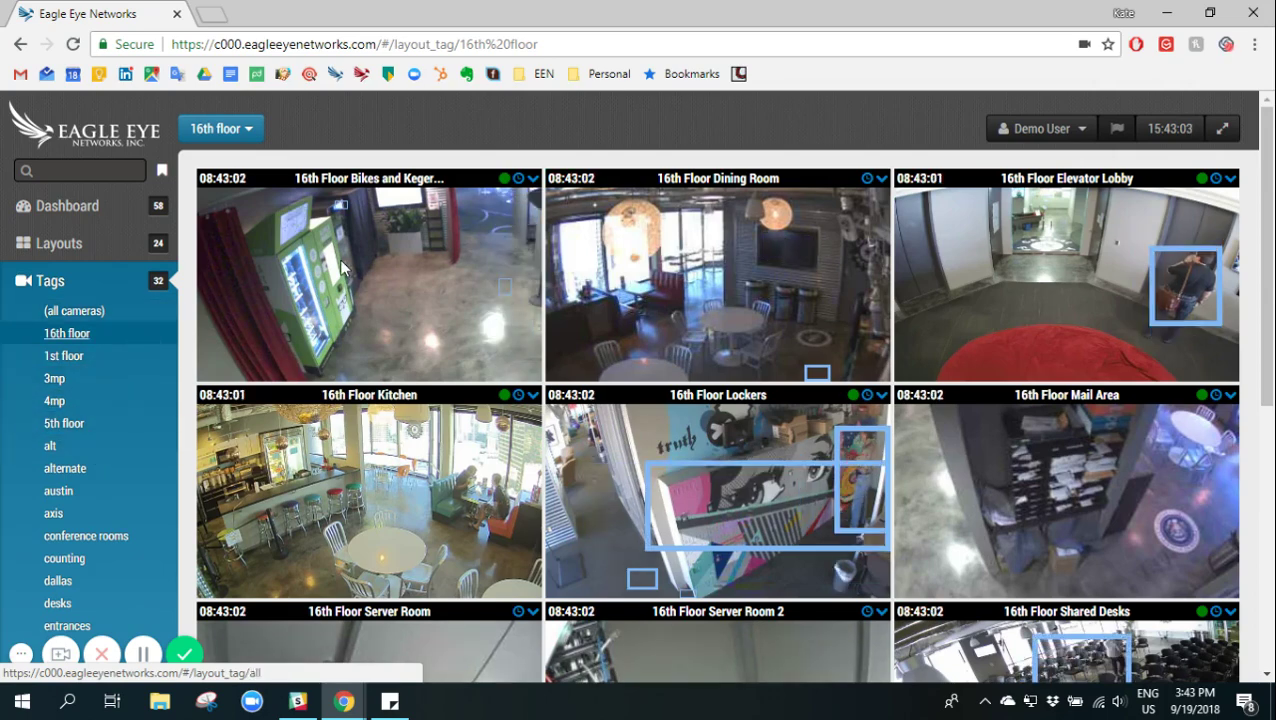
Step: Add an 'entrance' tag in the 16th Floor Bikes and Kegerator camera's settings and close them
{"action": "left_click", "coordinate": [533, 178]}
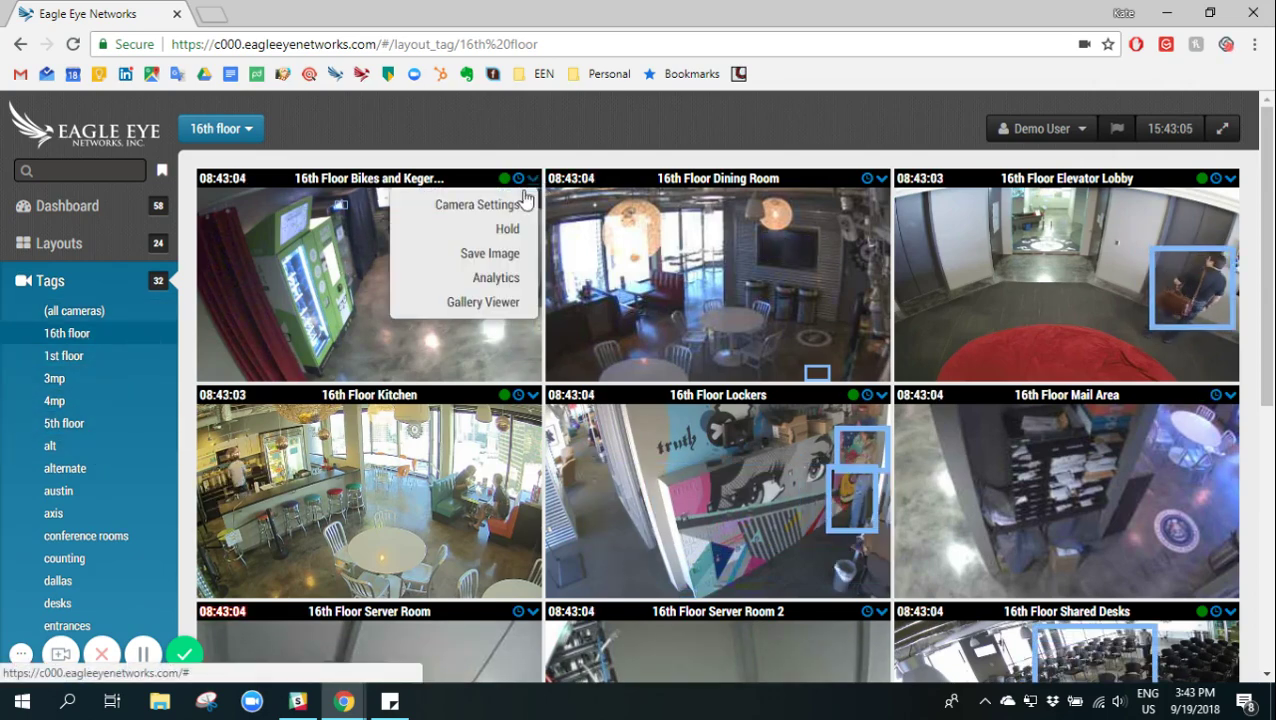
{"action": "left_click", "coordinate": [506, 208]}
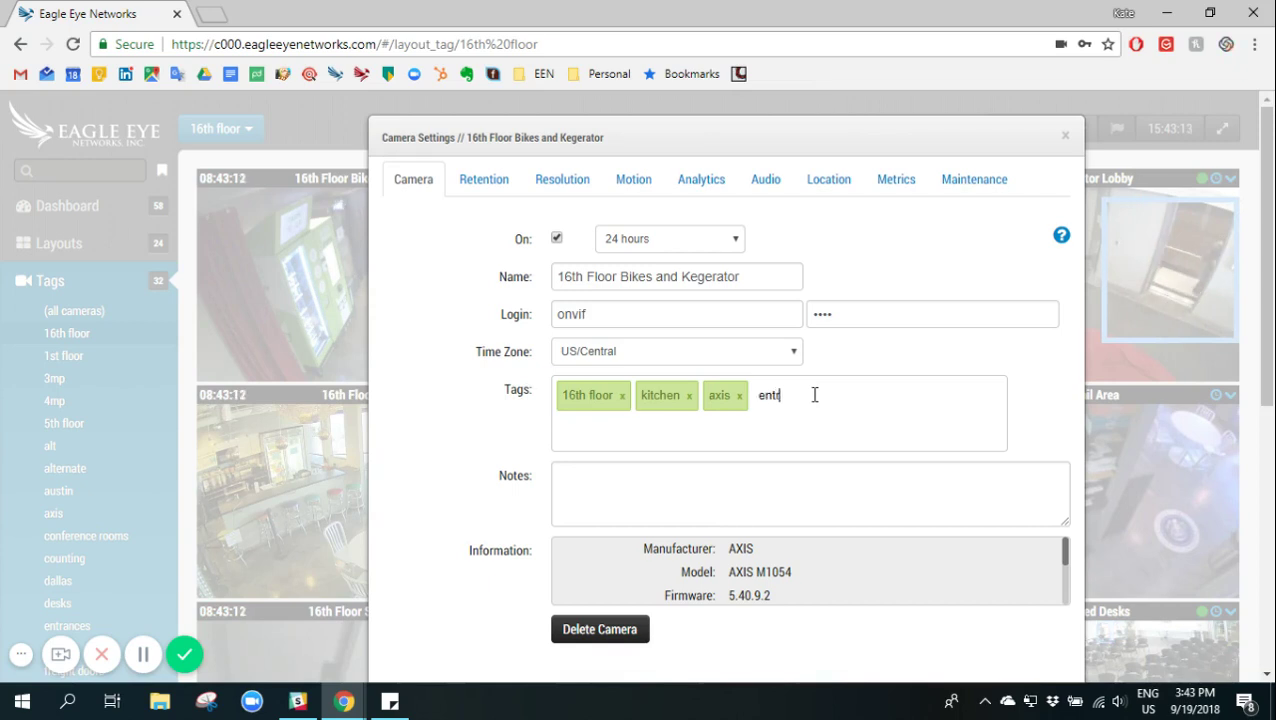
{"action": "key", "text": "Return"}
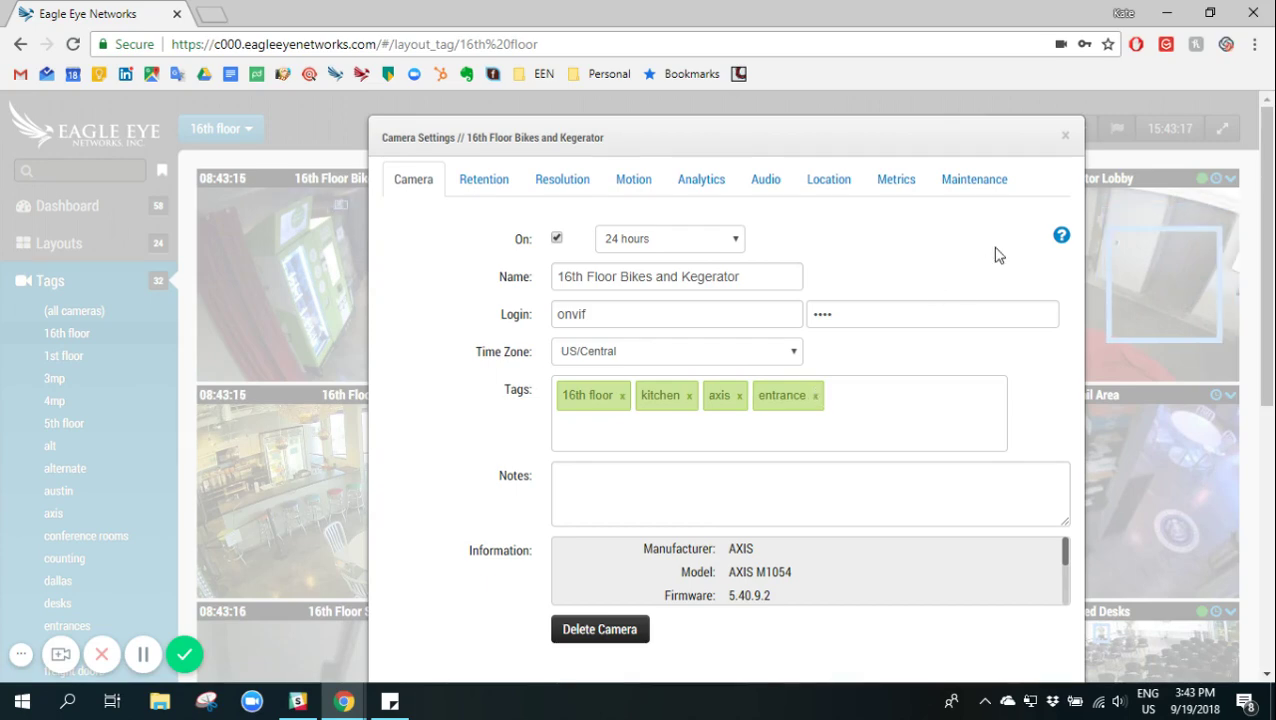
{"action": "left_click", "coordinate": [1066, 139]}
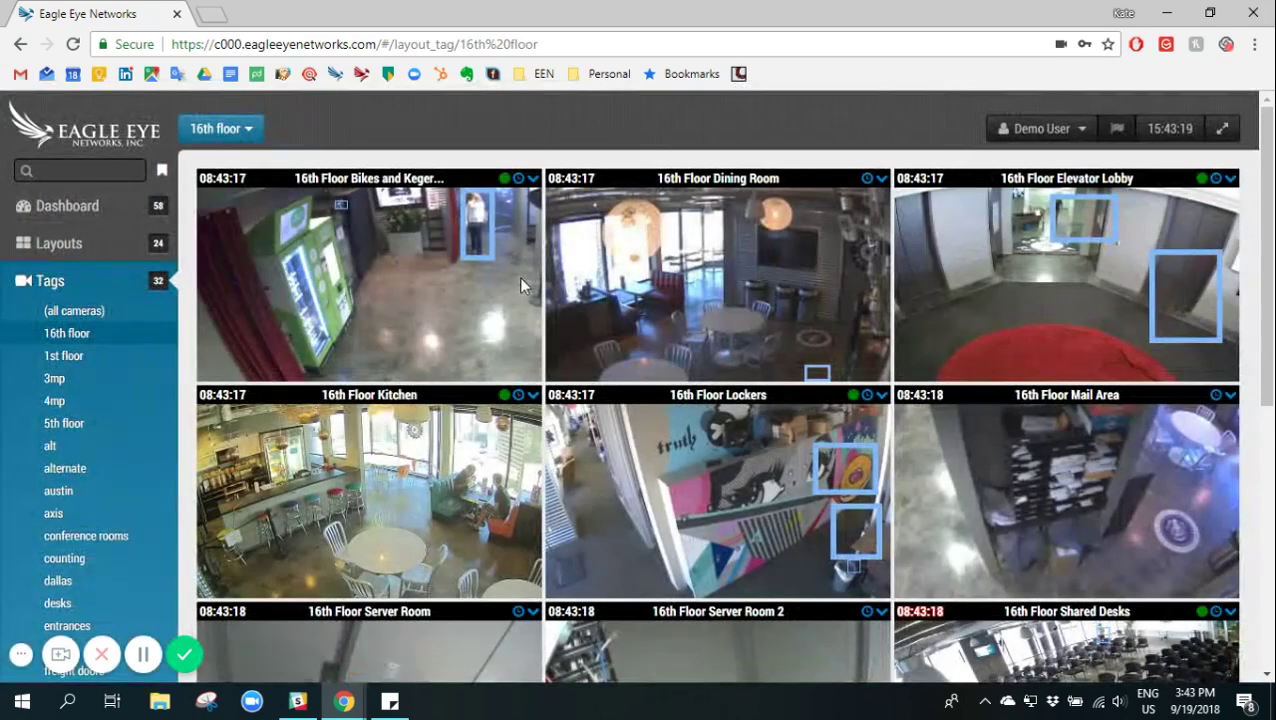
Step: View the 'entrances' and 'counting' tag groups, then return to '(all cameras)'
{"action": "left_click", "coordinate": [94, 626]}
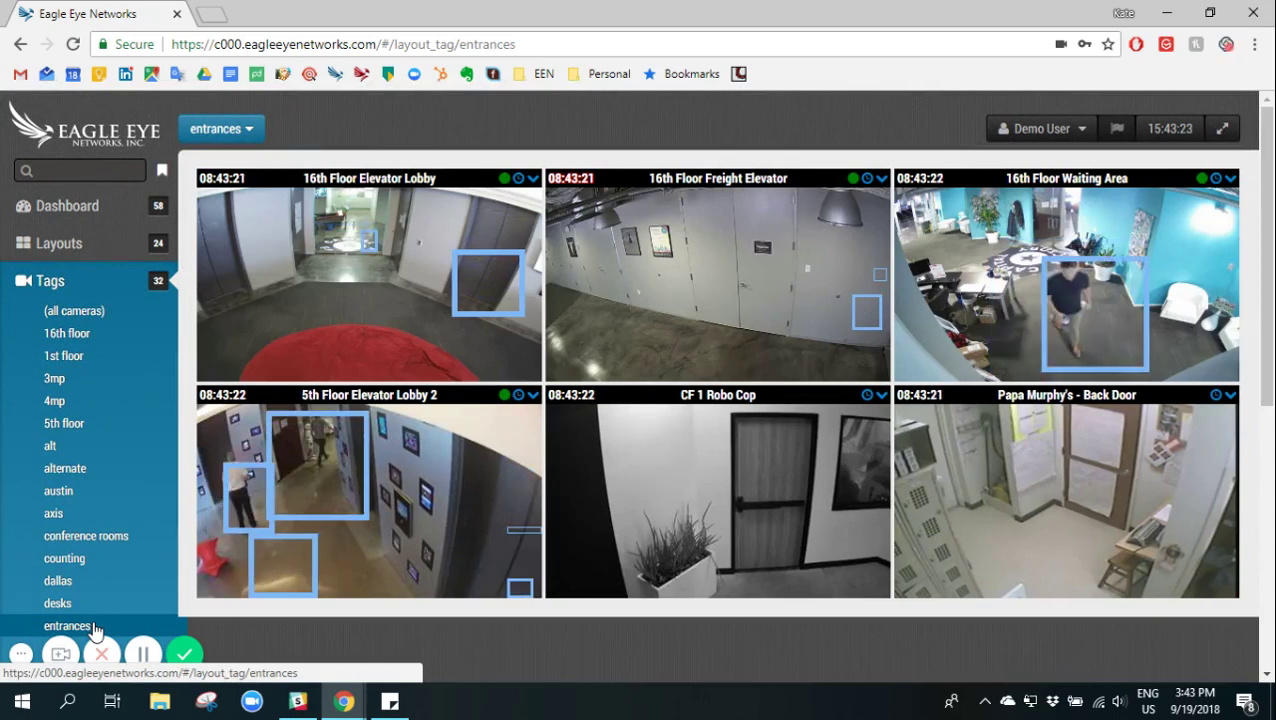
{"action": "left_click", "coordinate": [88, 567]}
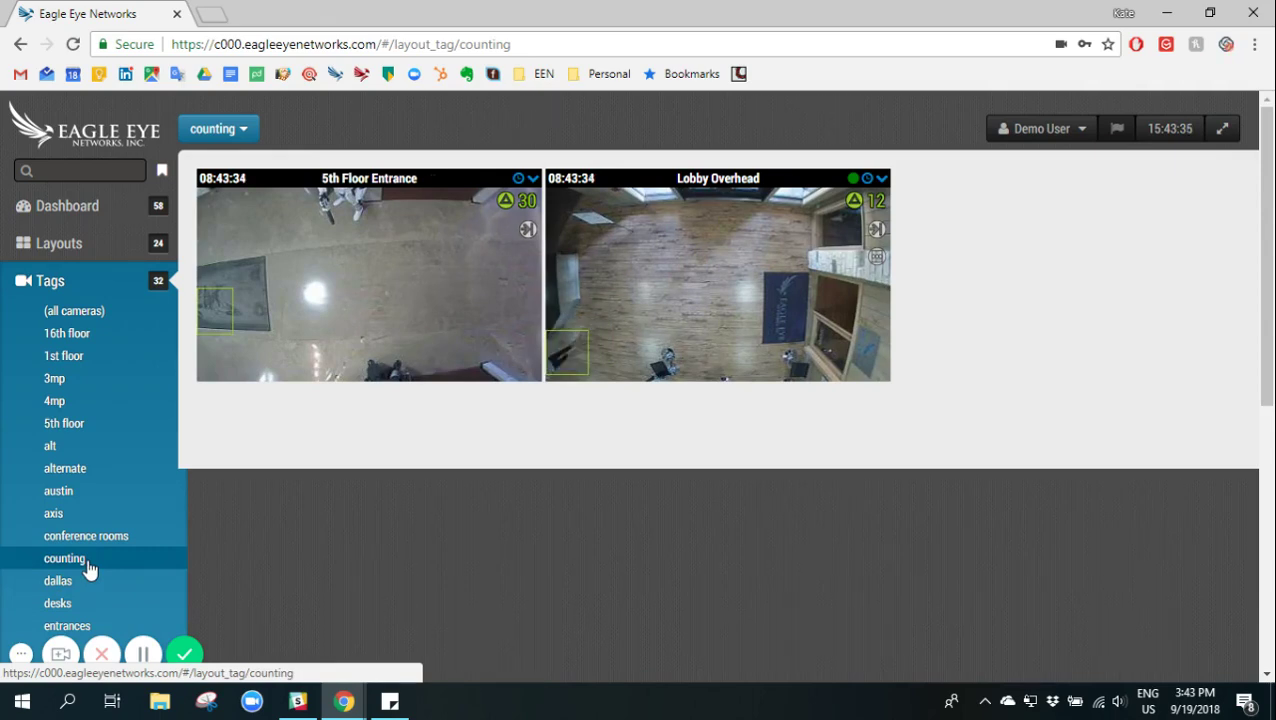
{"action": "left_click", "coordinate": [86, 321]}
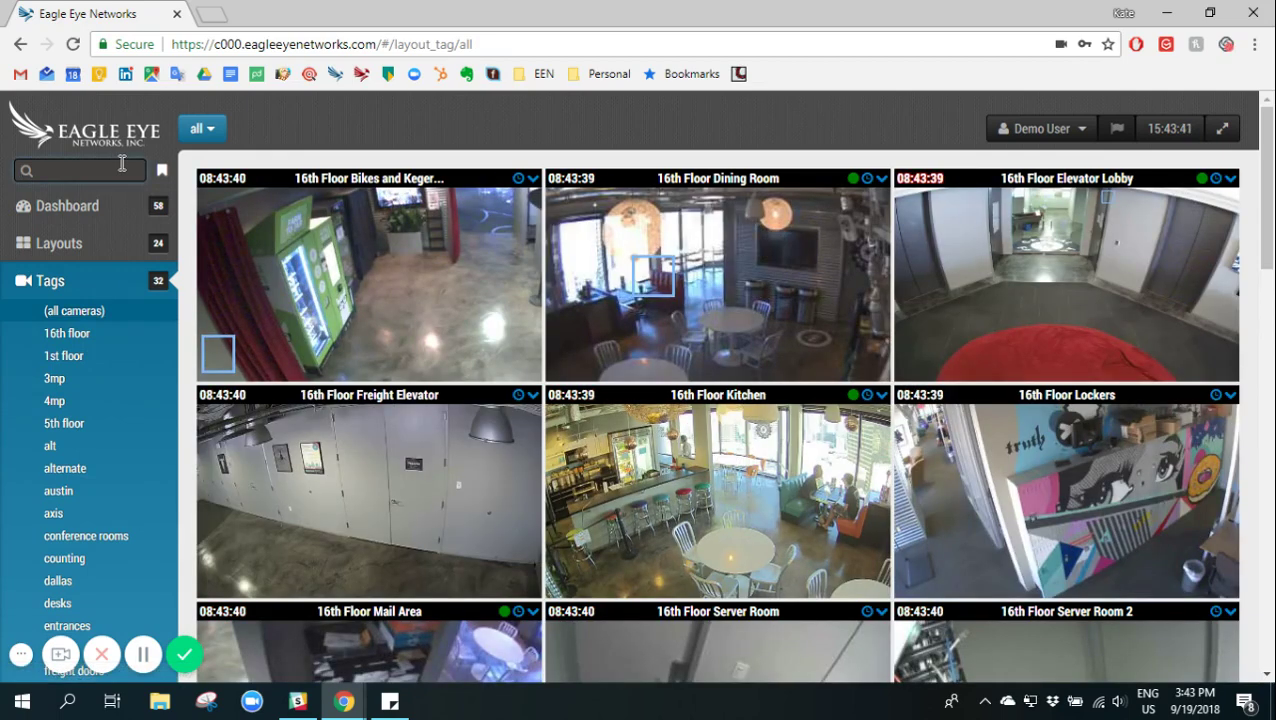
Step: Search the cameras for 'kitchen entrances', narrowing the grid to the matching cameras
{"action": "left_click", "coordinate": [122, 163]}
{"action": "type", "text": "kitchen"}
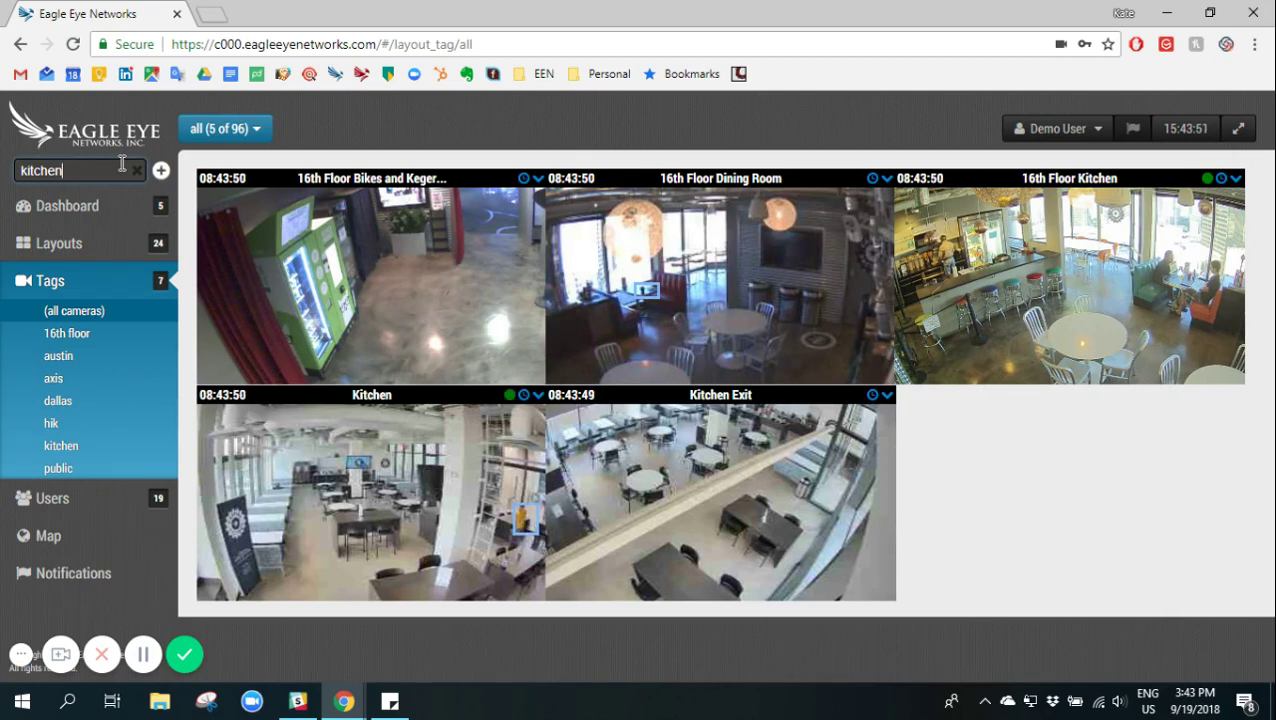
{"action": "type", "text": "trance"}
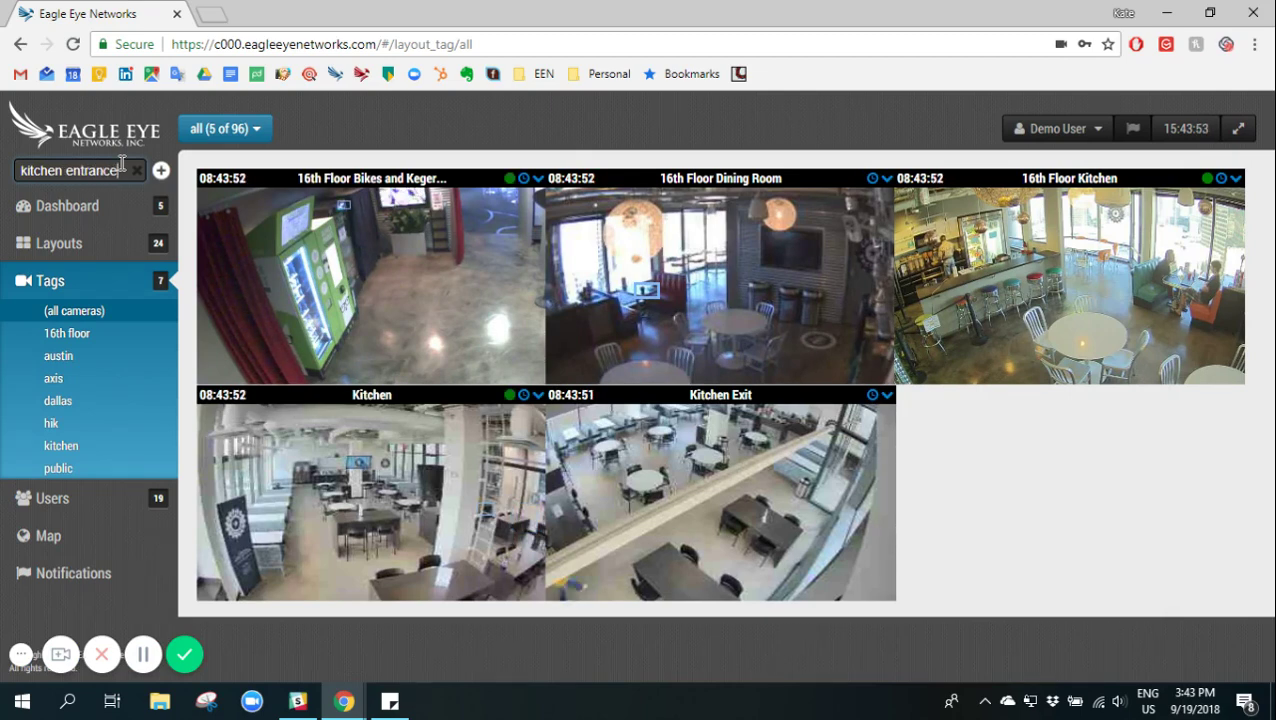
{"action": "type", "text": "s"}
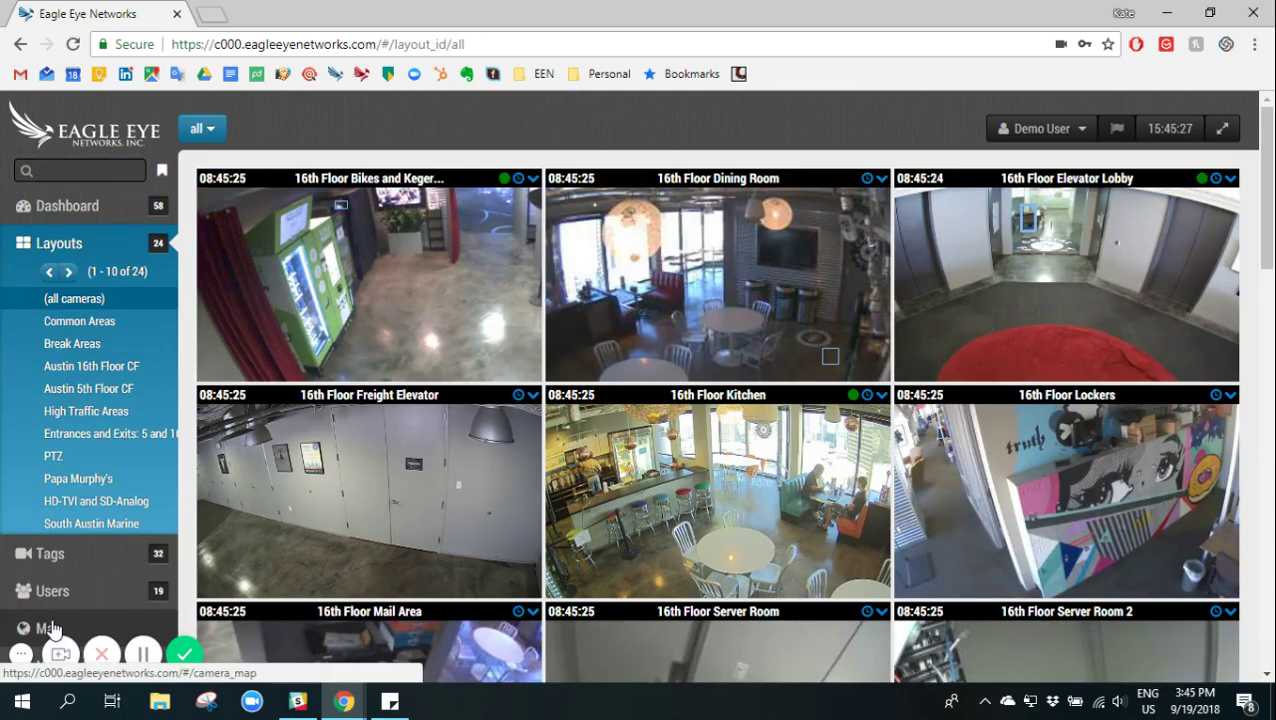
Step: Open the camera map and drag it to centre the United States with its markers
{"action": "left_click", "coordinate": [48, 628]}
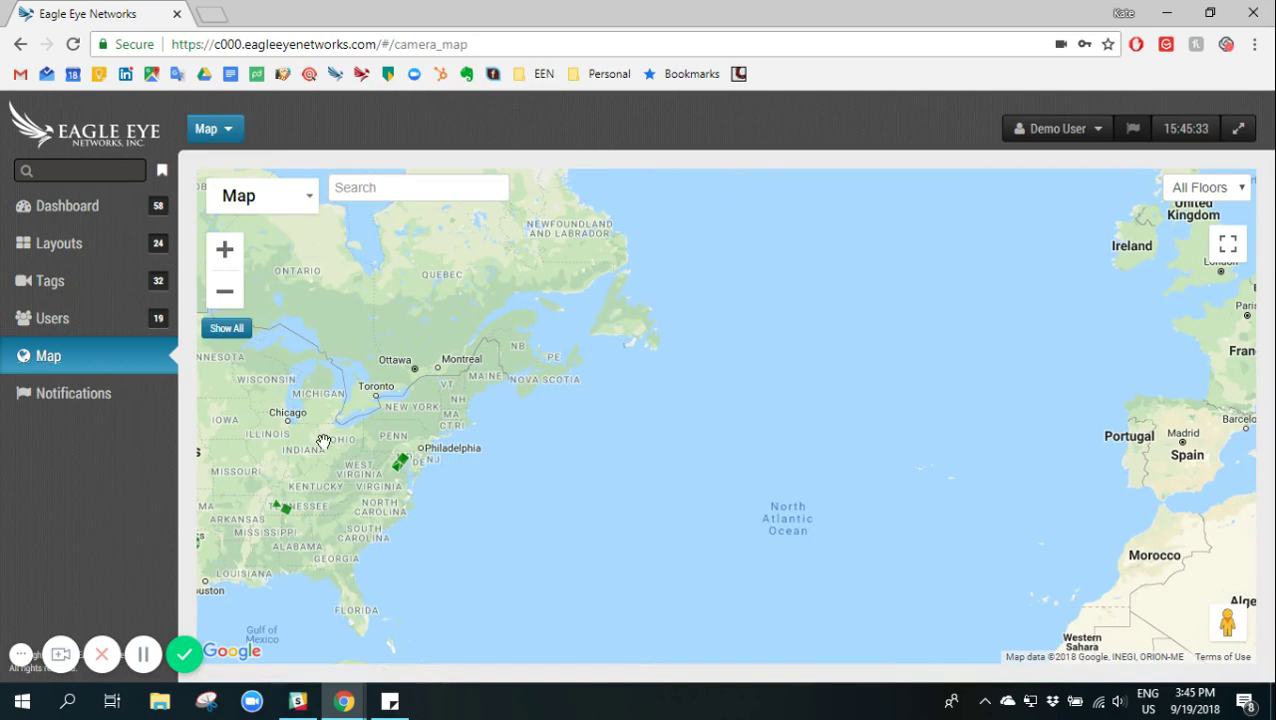
{"action": "left_click_drag", "start_coordinate": [322, 441], "coordinate": [644, 346]}
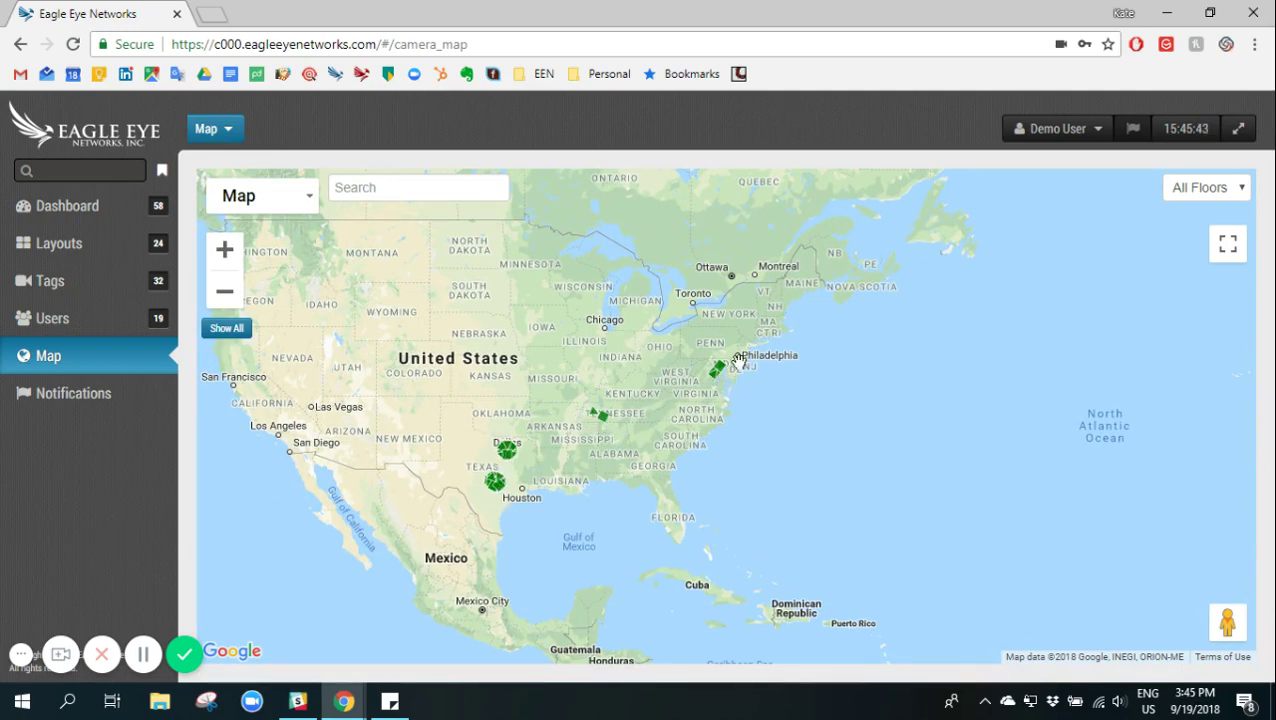
Step: Limit the map to Floor 16 and zoom in on the Austin floor plan
{"action": "left_click", "coordinate": [1220, 194]}
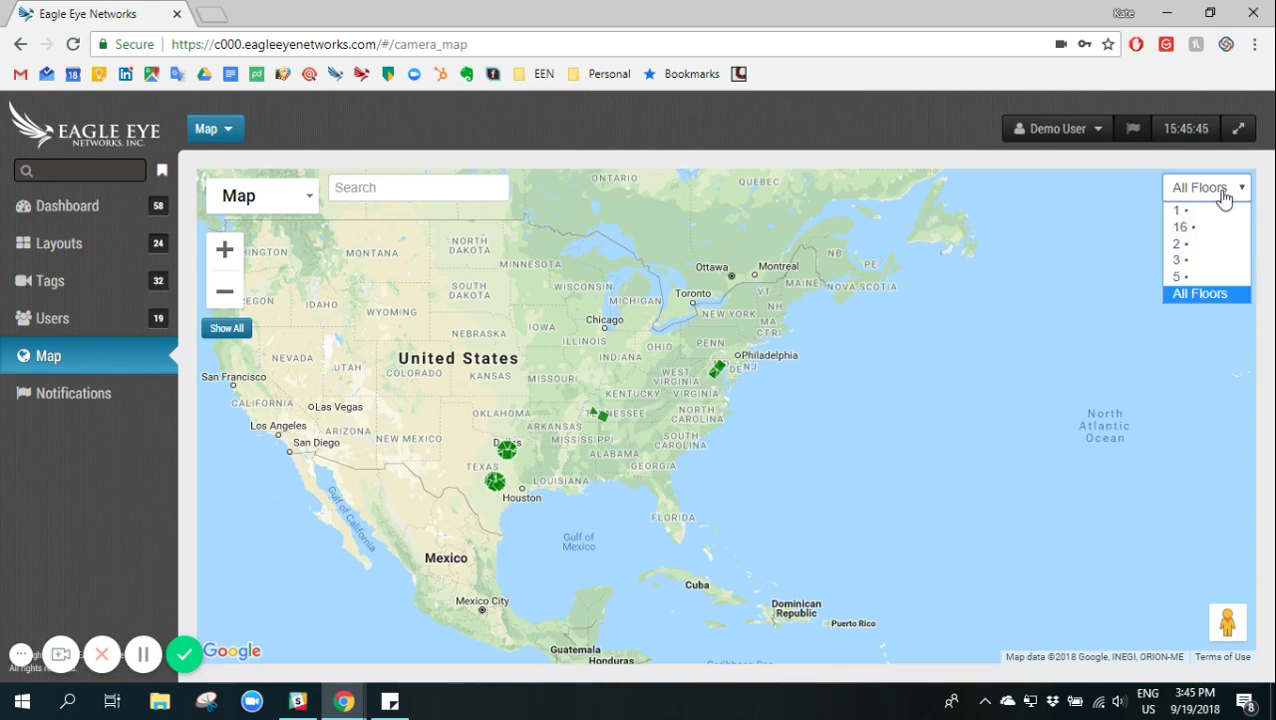
{"action": "left_click", "coordinate": [1215, 228]}
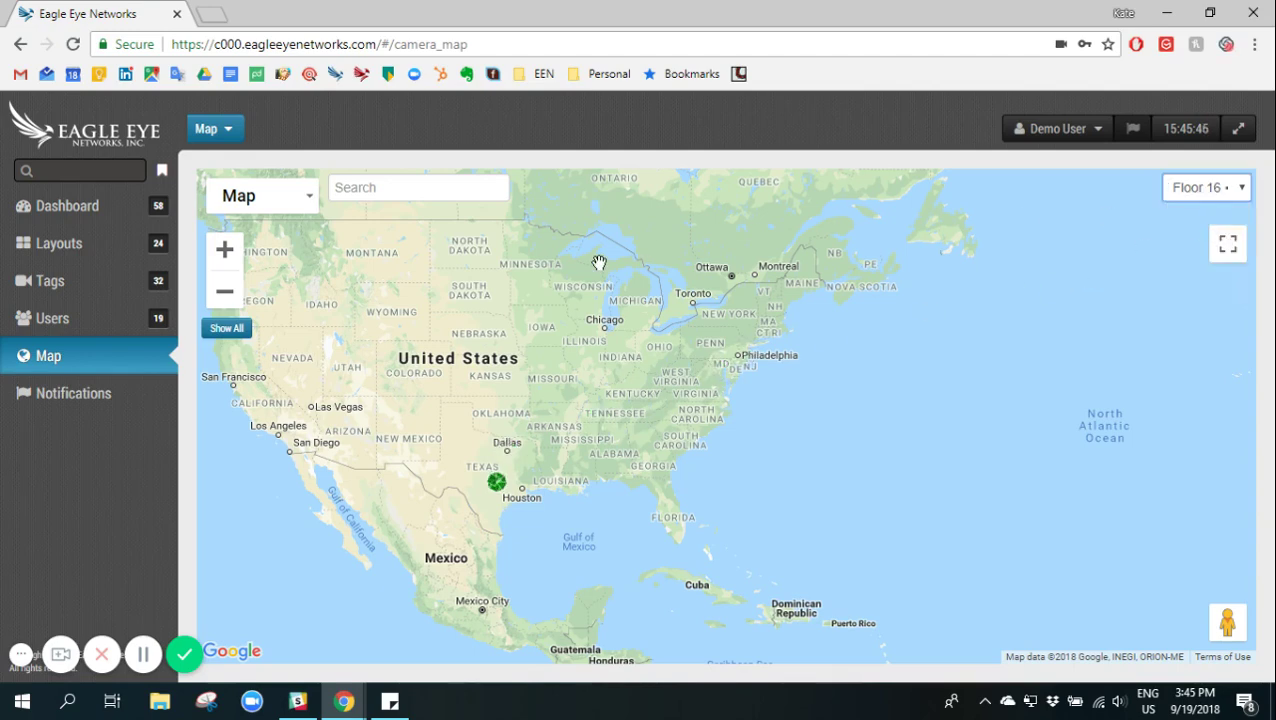
{"action": "left_click", "coordinate": [238, 333]}
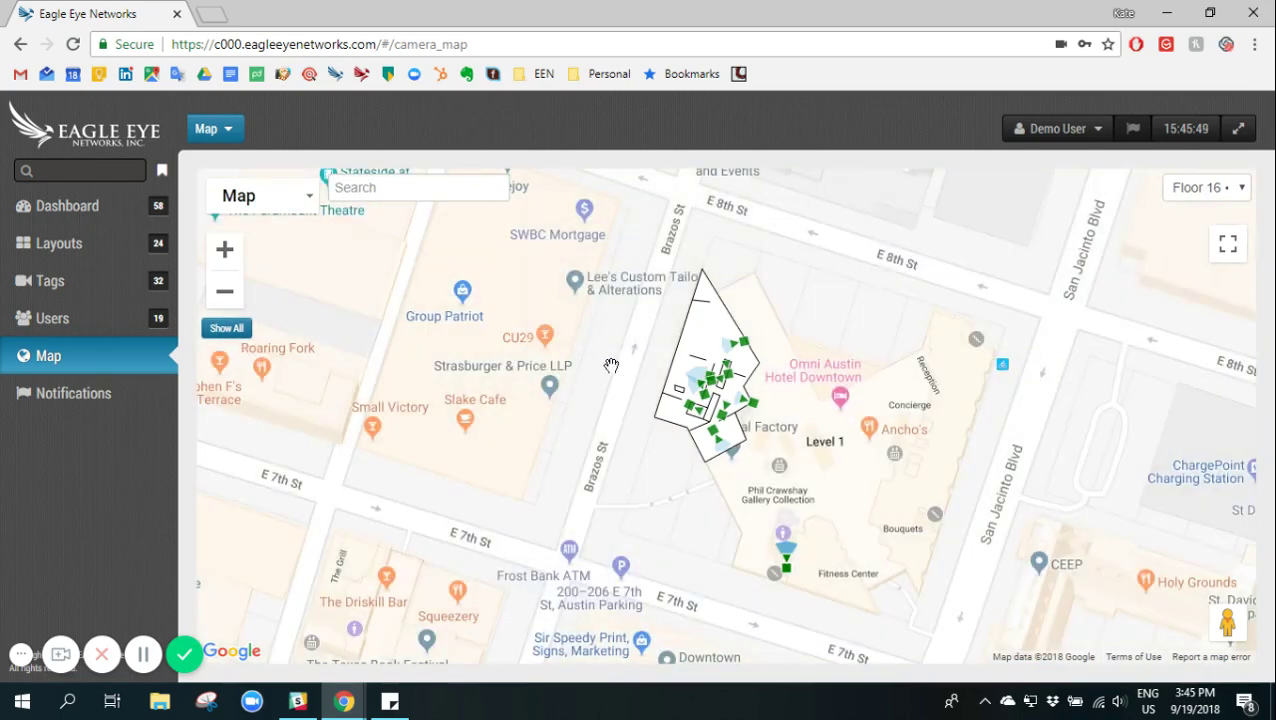
{"action": "scroll", "coordinate": [807, 443], "scroll_direction": "up", "scroll_amount": 1}
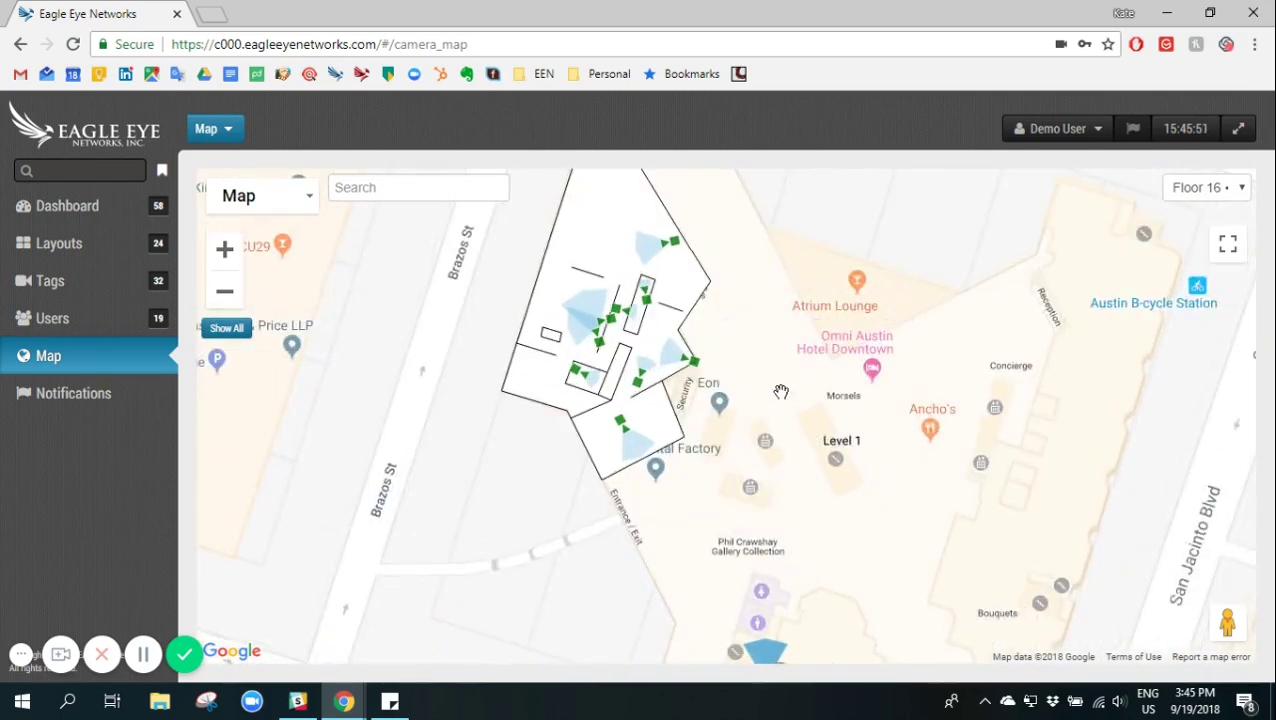
{"action": "left_click_drag", "start_coordinate": [783, 390], "coordinate": [864, 508]}
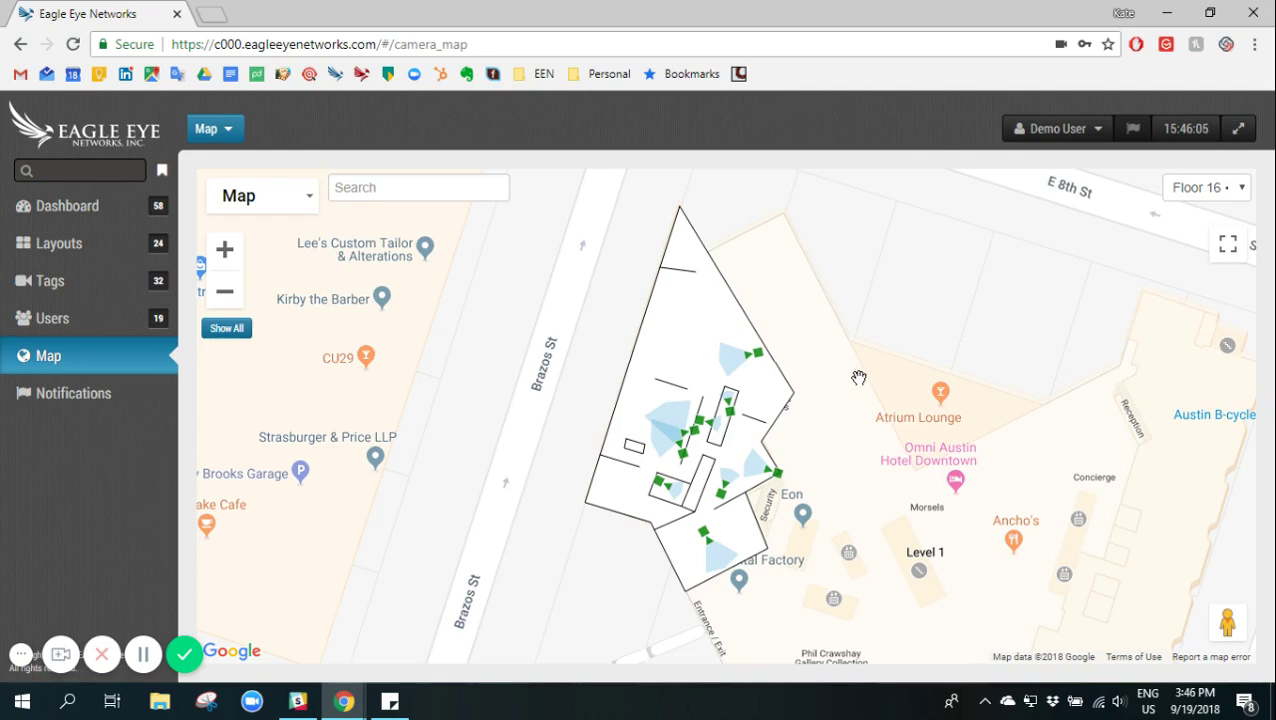
Step: Preview the 16th Floor Shared Desks camera live from its marker, then close the preview
{"action": "left_click", "coordinate": [759, 358]}
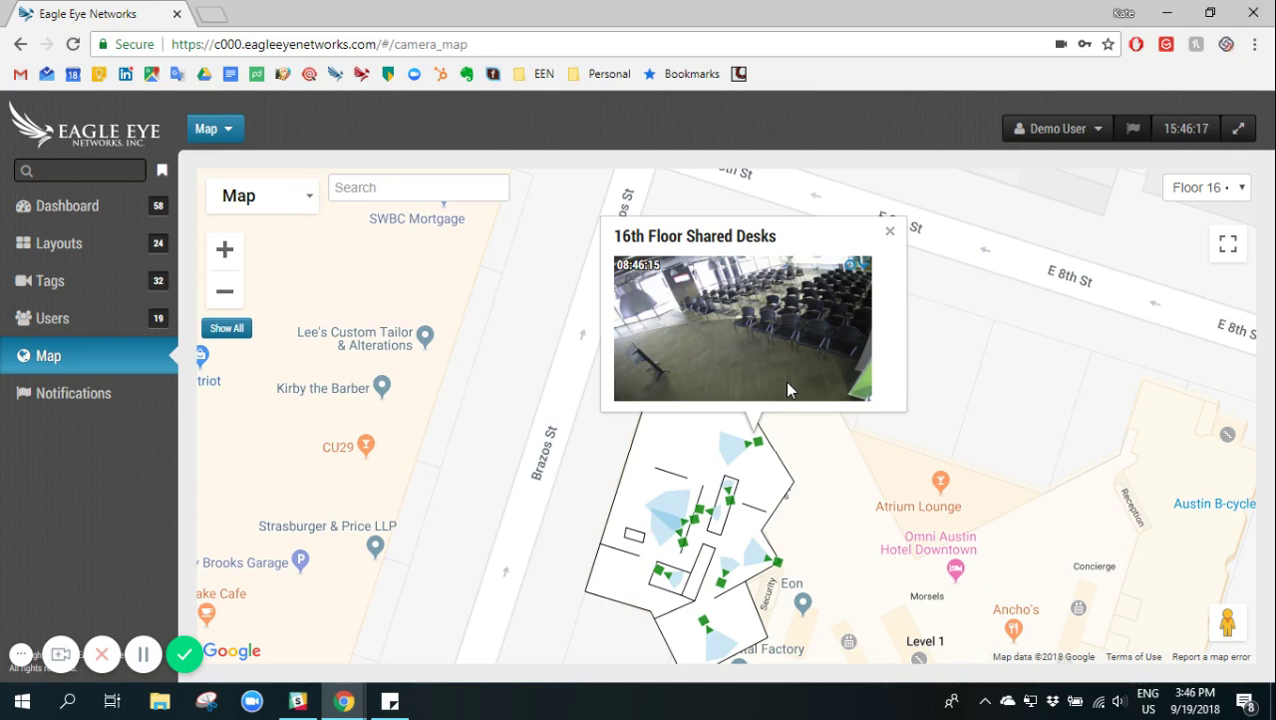
{"action": "left_click", "coordinate": [889, 236]}
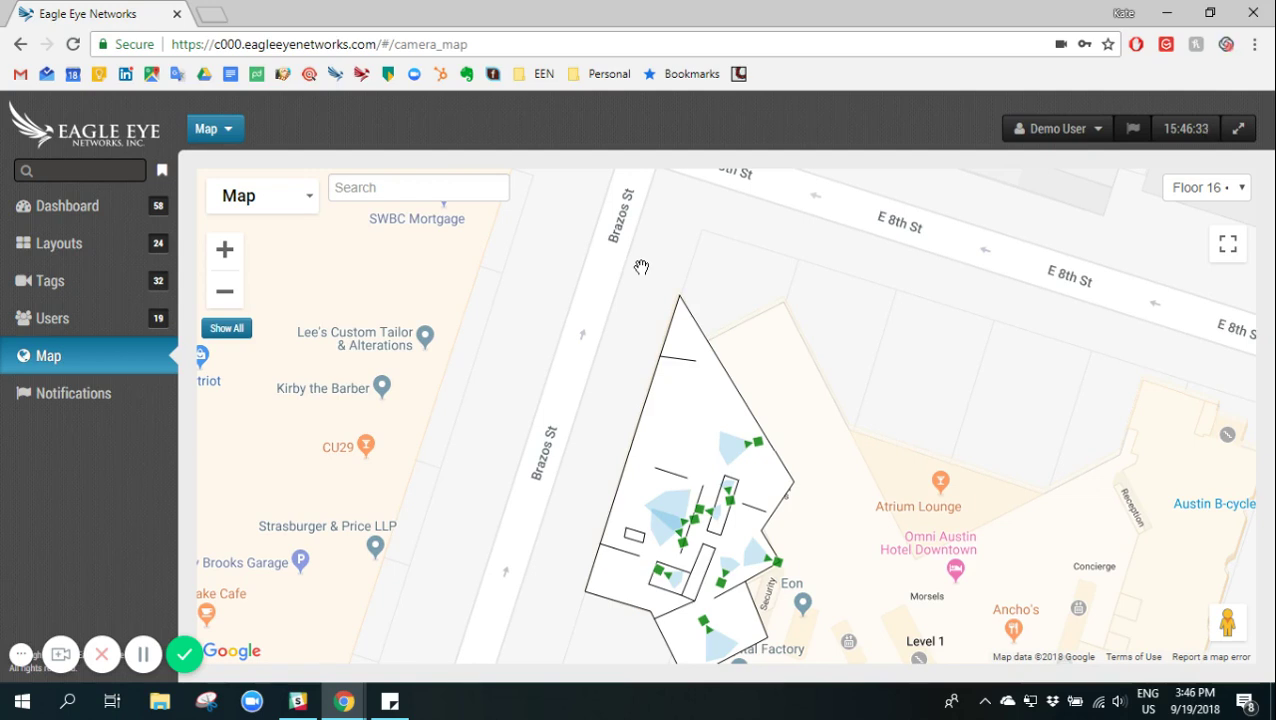
{"action": "left_click", "coordinate": [257, 196]}
Step: Switch the map to Satellite and zoom out and pan across downtown Austin blocks
{"action": "left_click", "coordinate": [271, 276]}
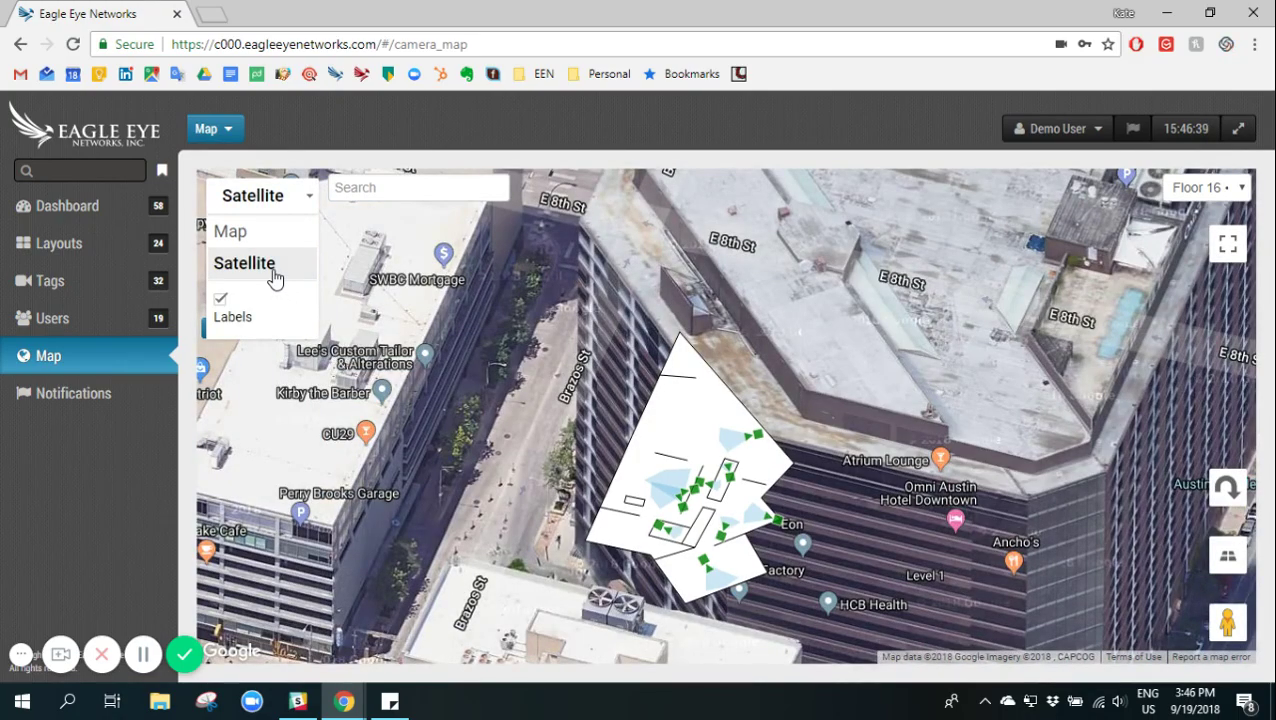
{"action": "scroll", "coordinate": [717, 330], "scroll_direction": "down", "scroll_amount": 1}
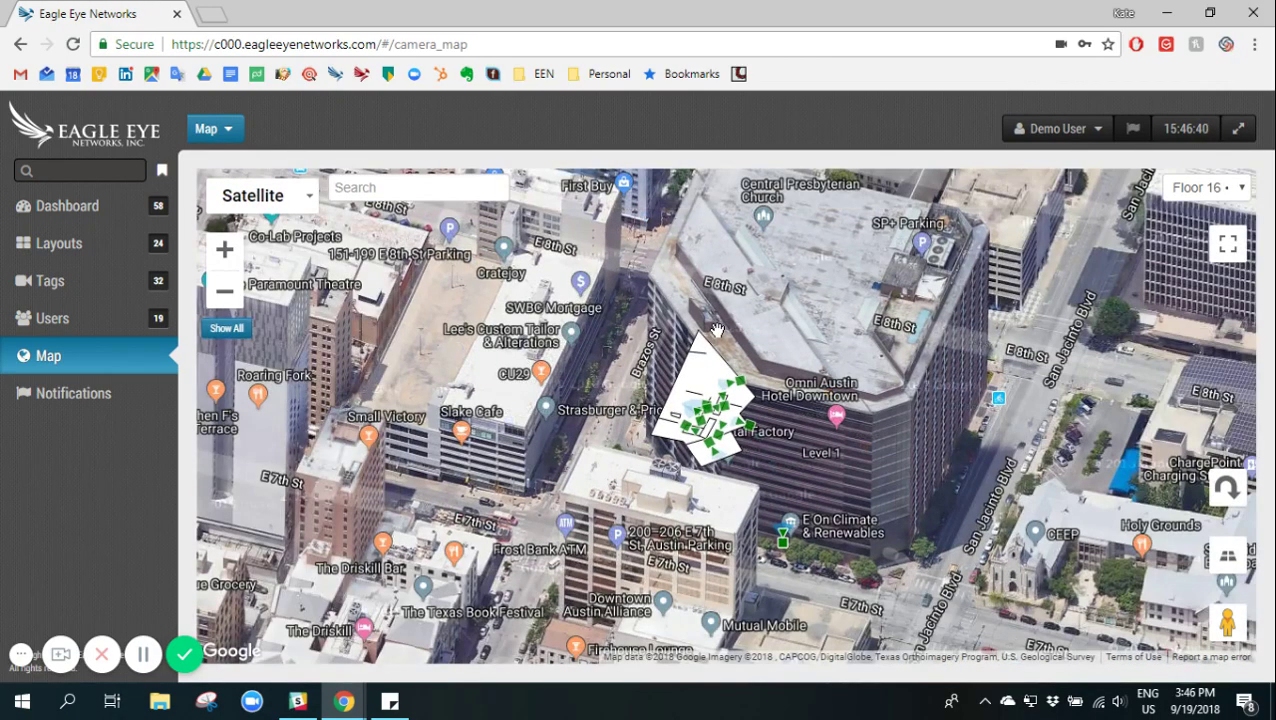
{"action": "scroll", "coordinate": [760, 326], "scroll_direction": "down", "scroll_amount": 1}
{"action": "left_click_drag", "start_coordinate": [763, 323], "coordinate": [826, 396]}
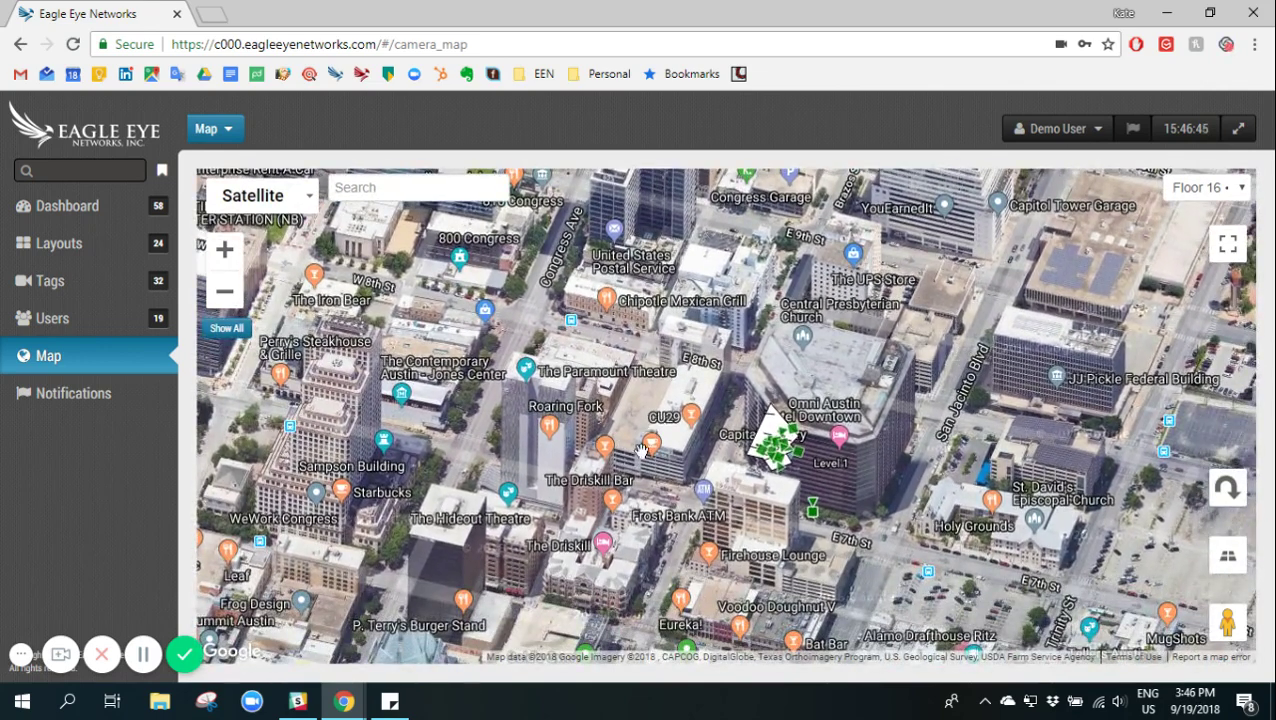